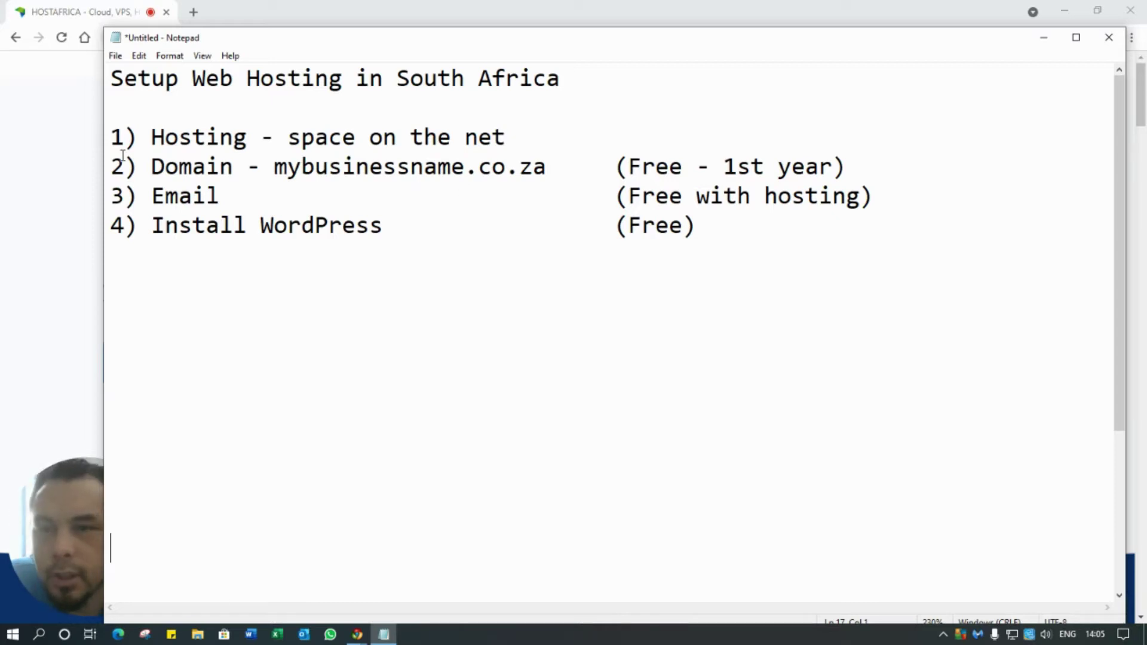
- Highlight the setup steps and the analogy words Property, land, address and building
drag(113, 136, 536, 229)
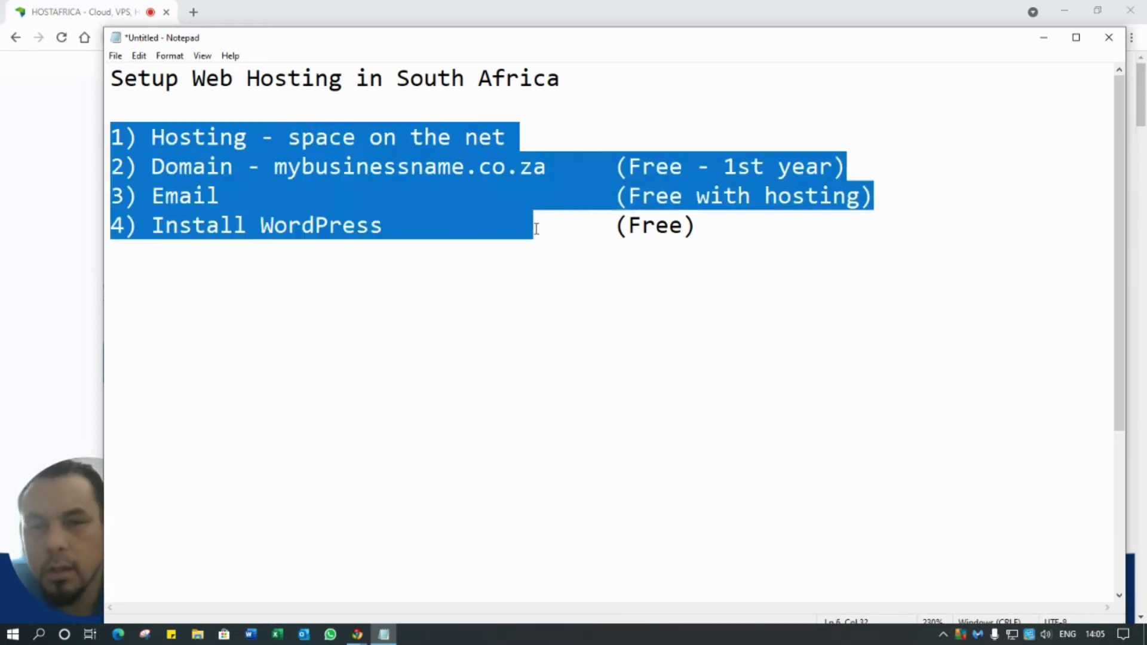
click(588, 345)
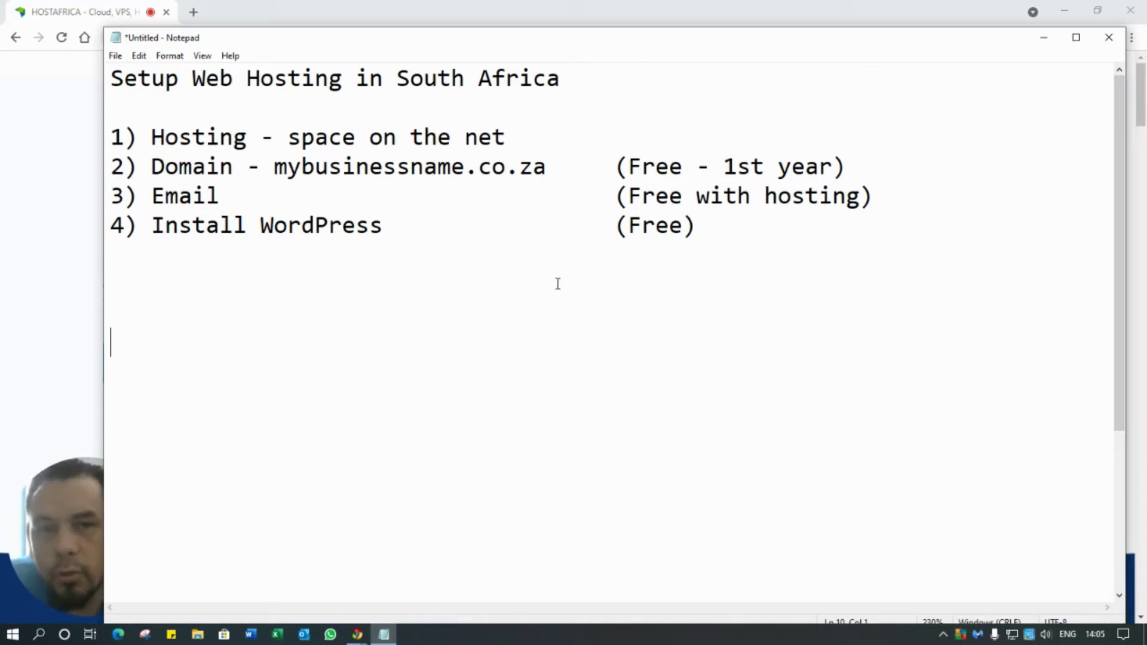
scroll(555, 269, down, 3)
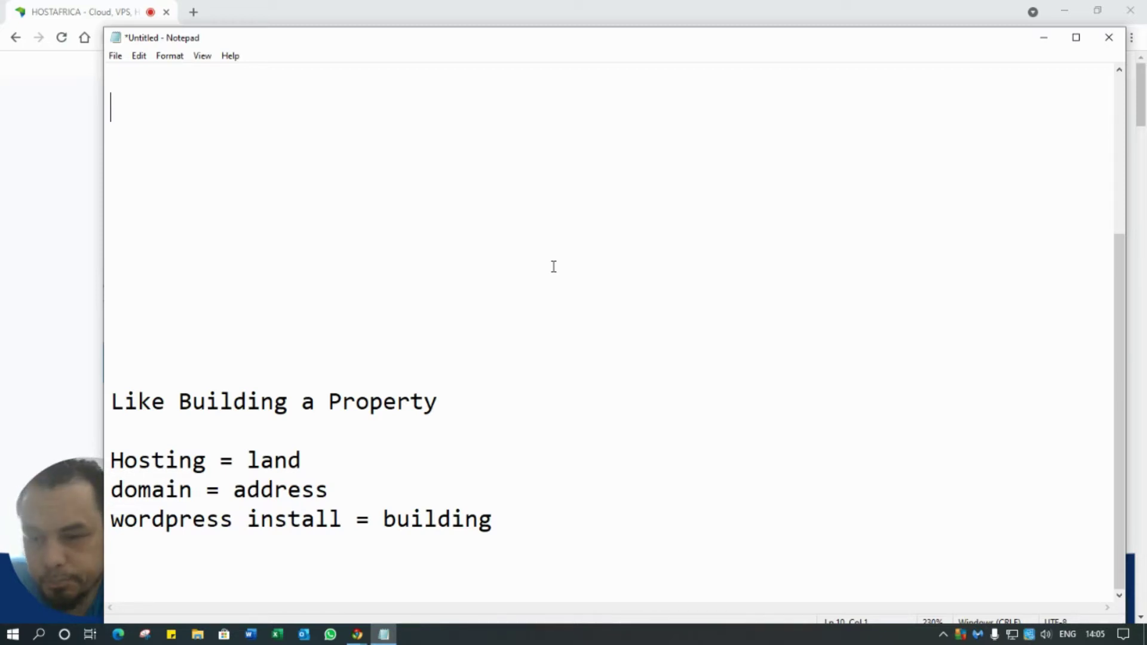
drag(330, 401, 437, 401)
double_click(298, 465)
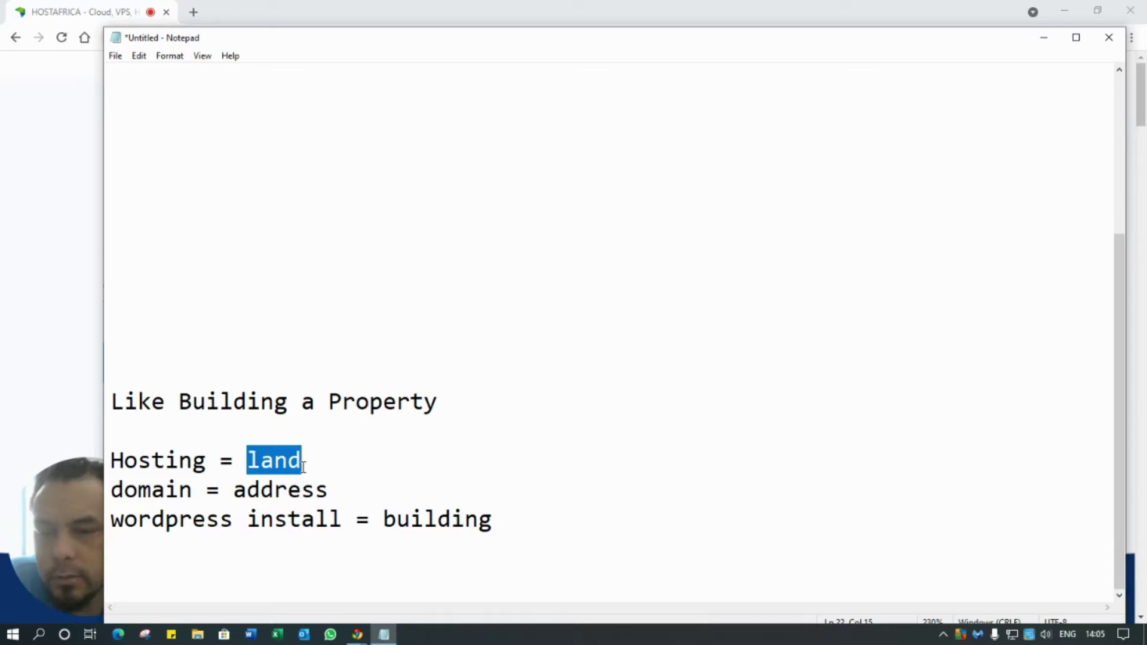
drag(234, 490, 340, 492)
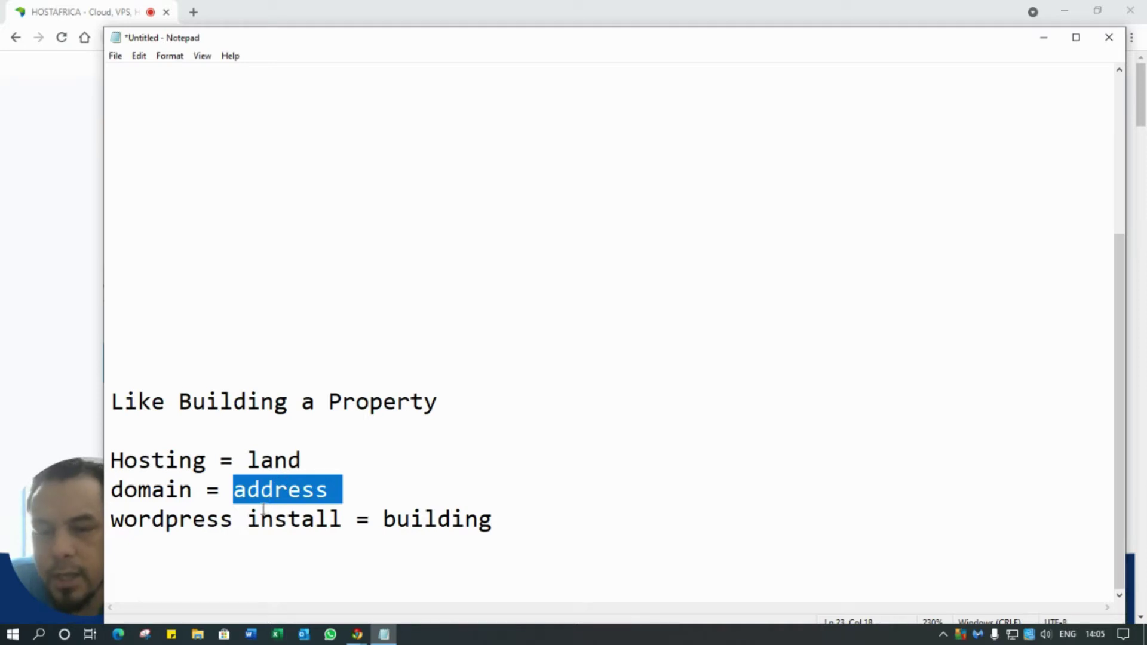
click(381, 520)
double_click(381, 519)
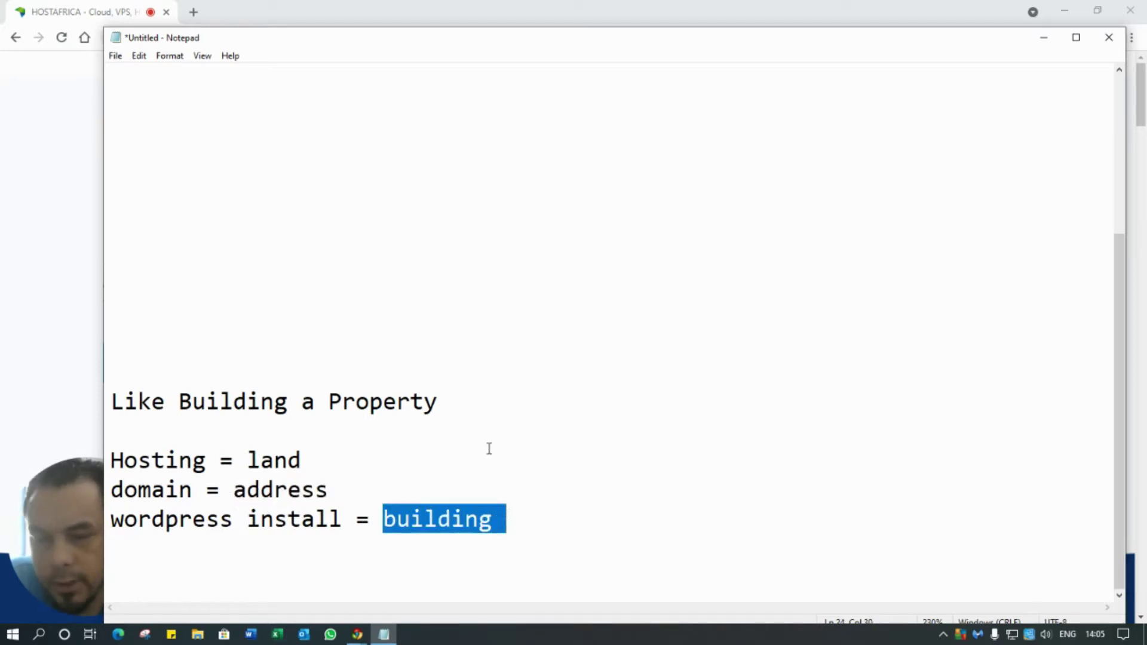
click(421, 459)
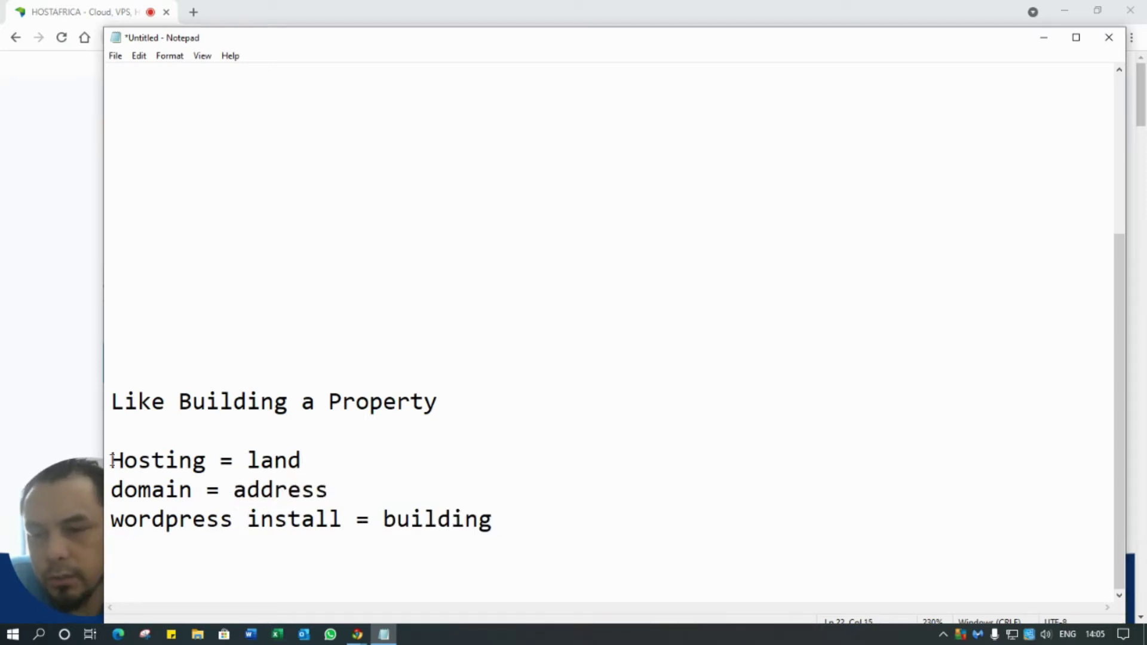
- Highlight Hosting, the 'wordpress install = building' line and 'address' in the analogy notes
drag(111, 460, 193, 460)
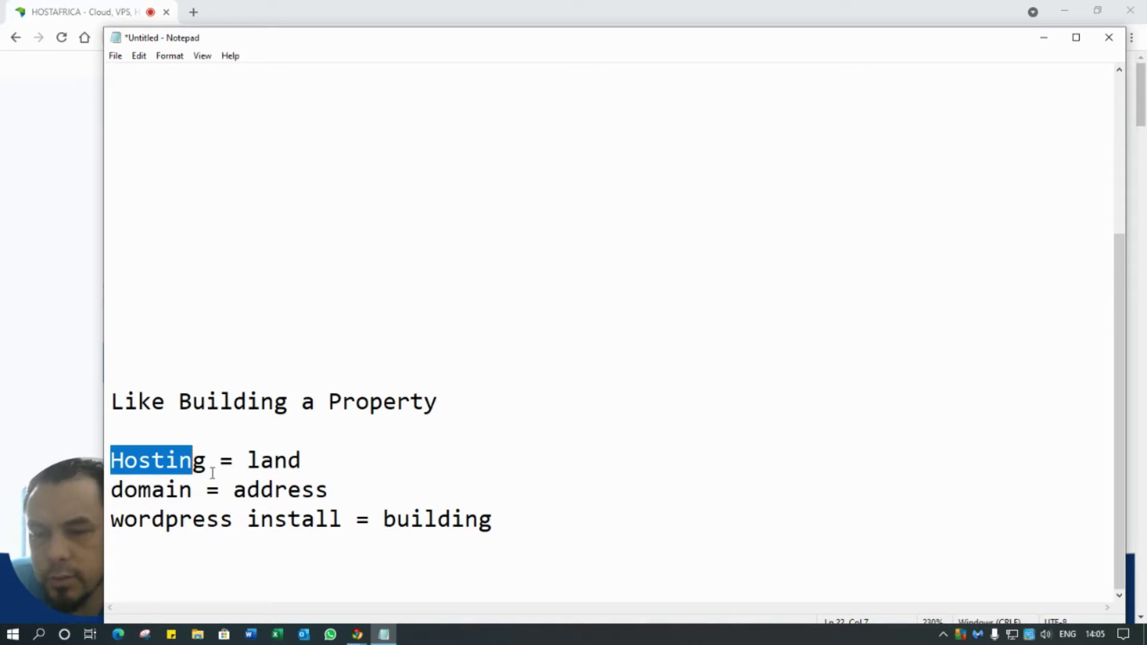
drag(206, 465, 88, 471)
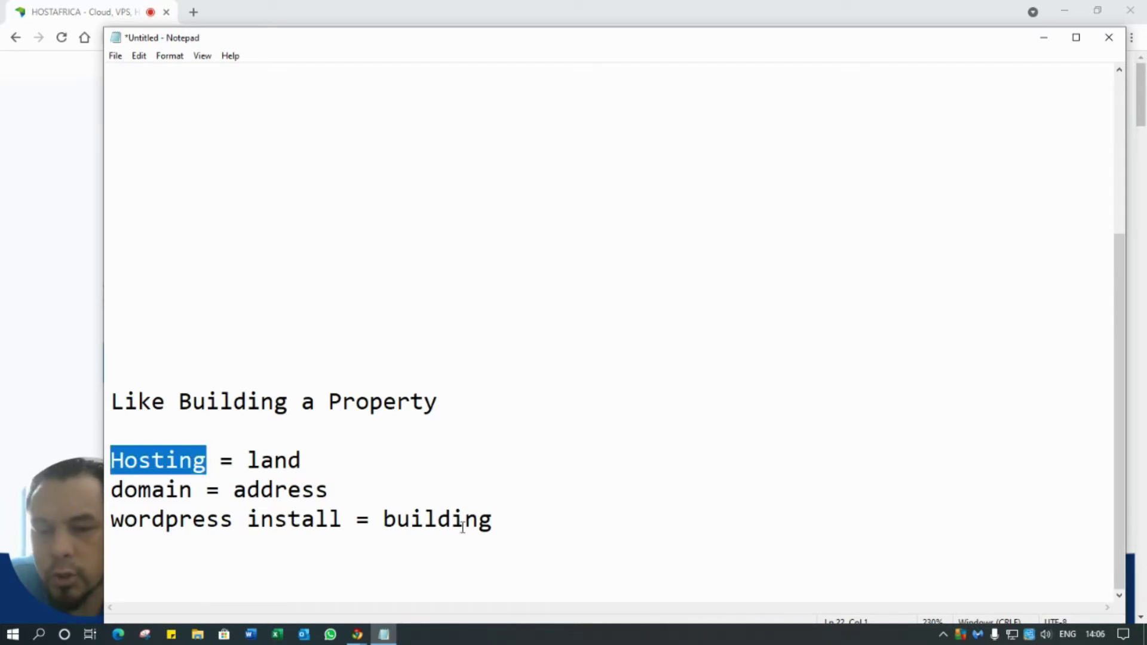
drag(499, 526, 141, 522)
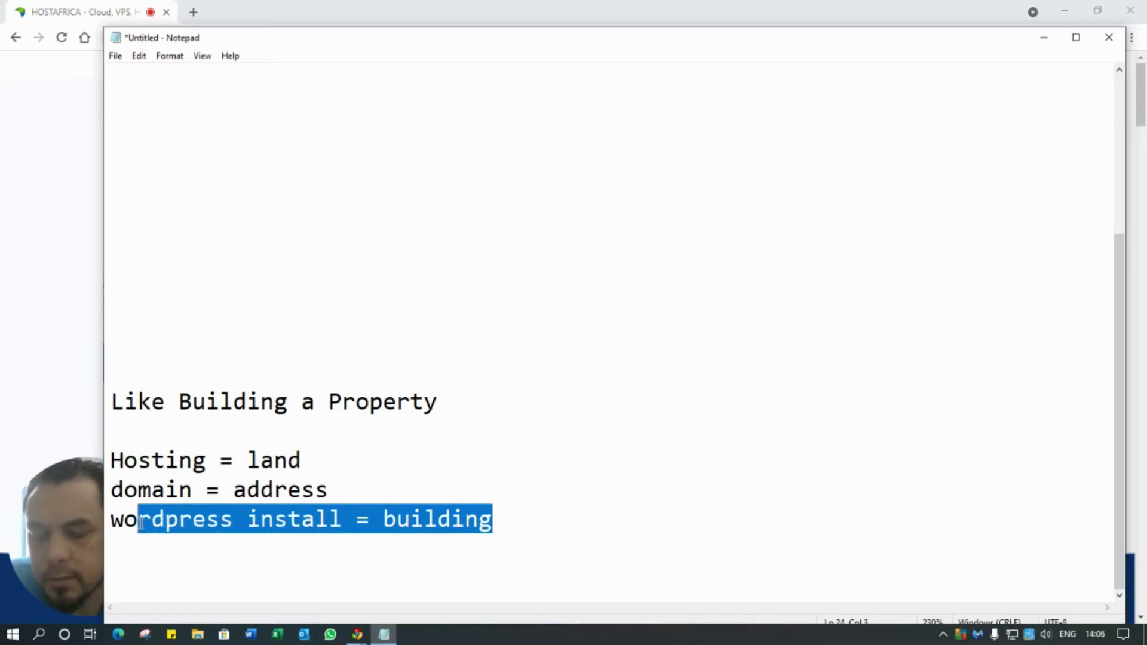
drag(330, 493, 263, 496)
click(195, 491)
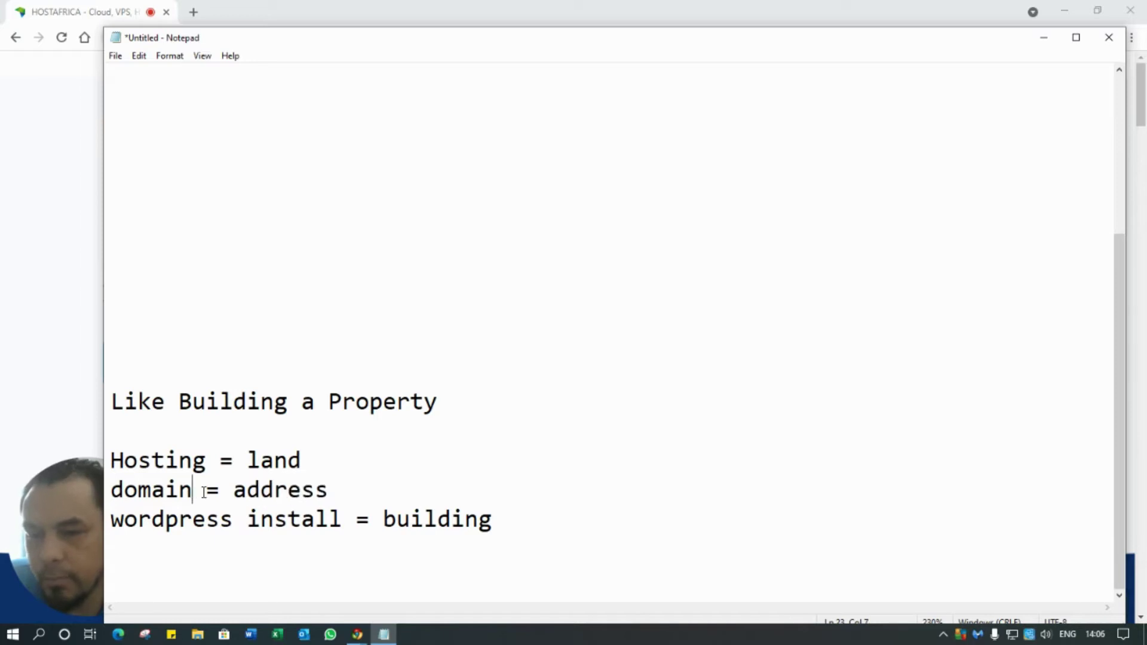
- Append '.co.za' to the domain = address line and highlight the hosting and domain lines
click(338, 492)
text(.)
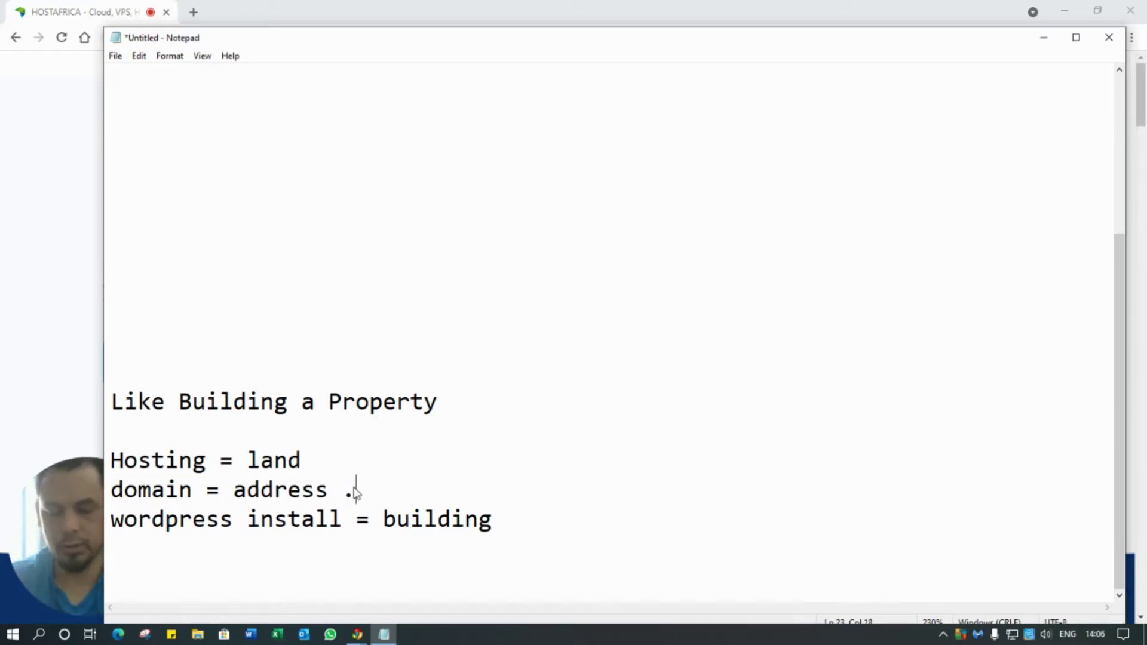
text(co.)
key(BackSpace)
key(BackSpace)
text(.za)
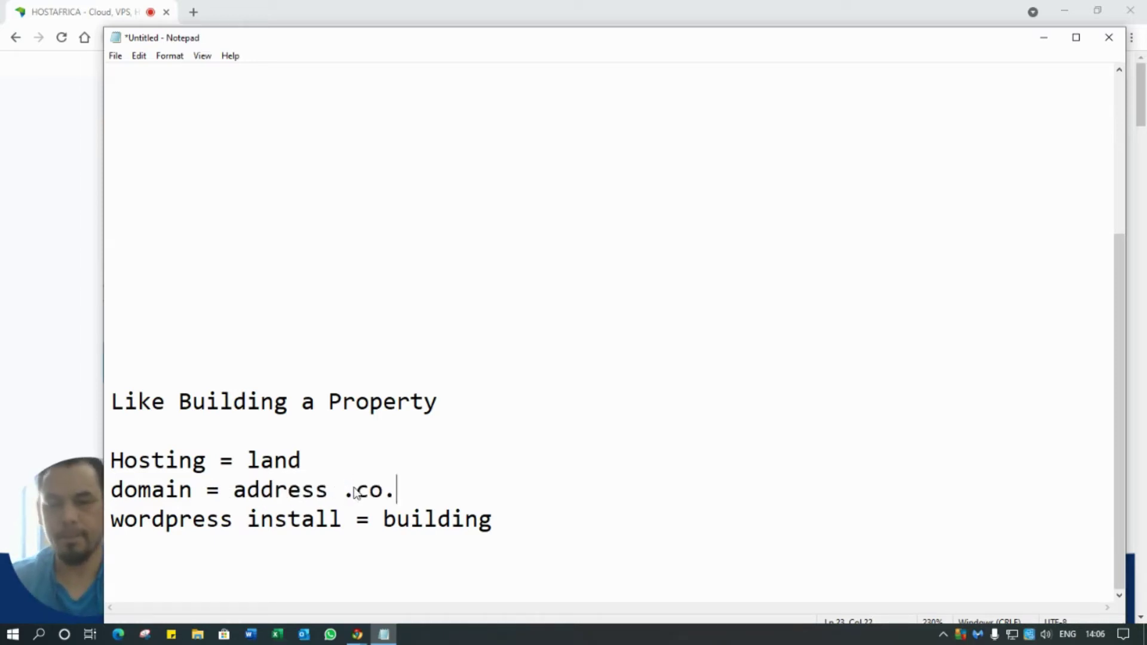
click(561, 434)
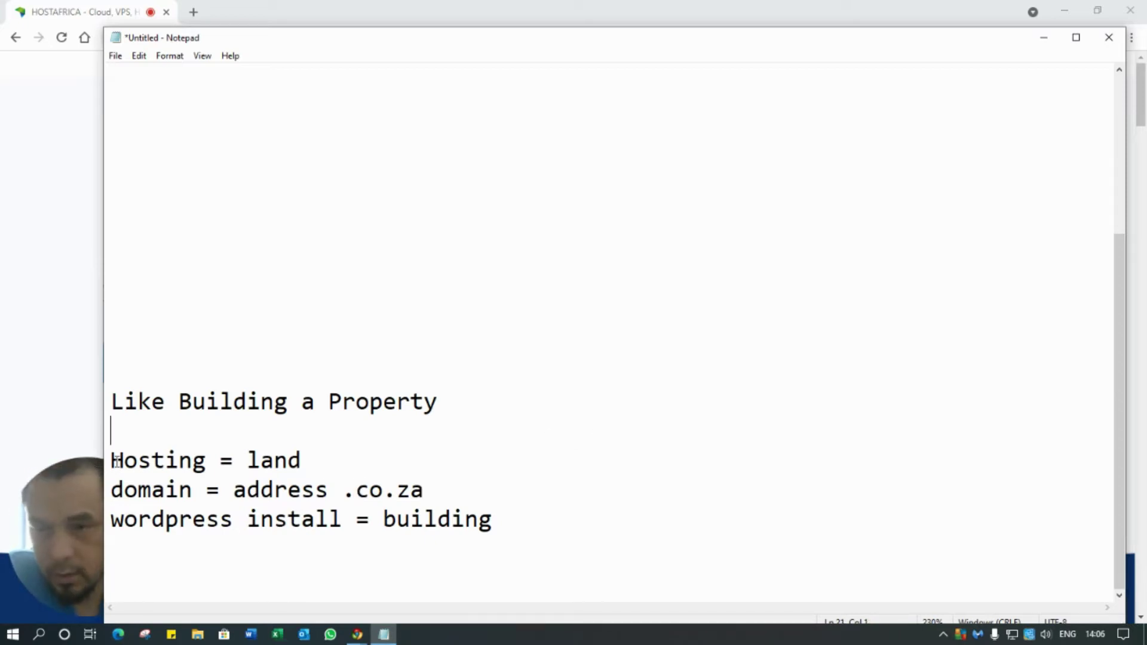
drag(111, 462, 561, 500)
- Highlight the four numbered setup steps, then minimize Notepad to reveal the HostAfrica home page
scroll(562, 500, up, 3)
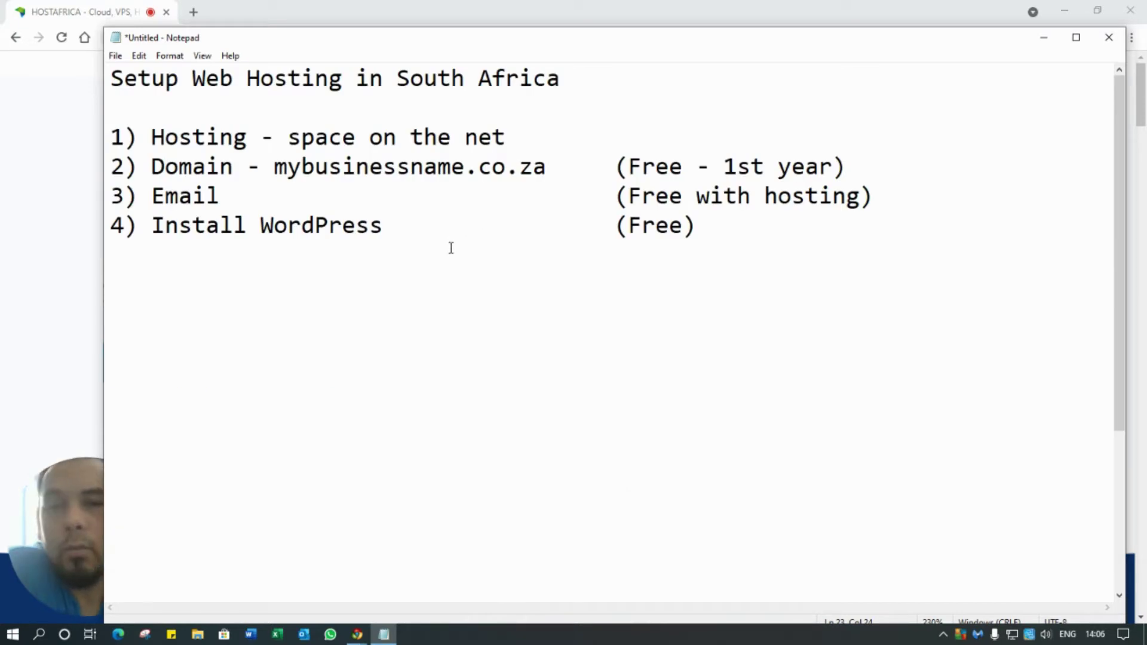
drag(152, 136, 239, 131)
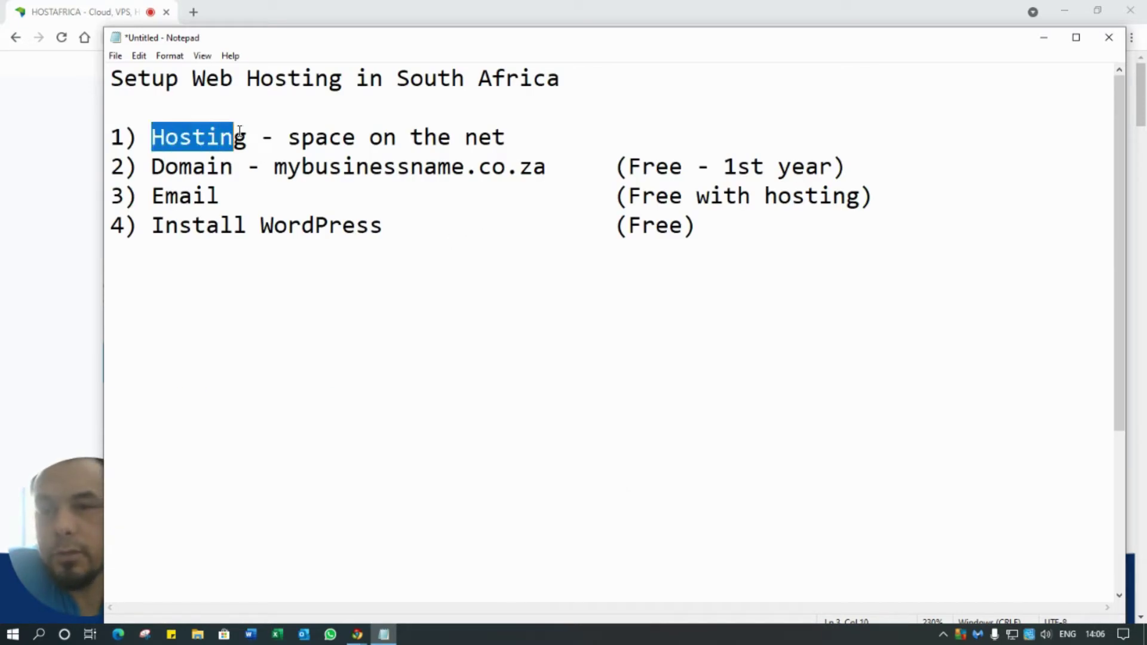
drag(328, 142, 566, 128)
click(565, 259)
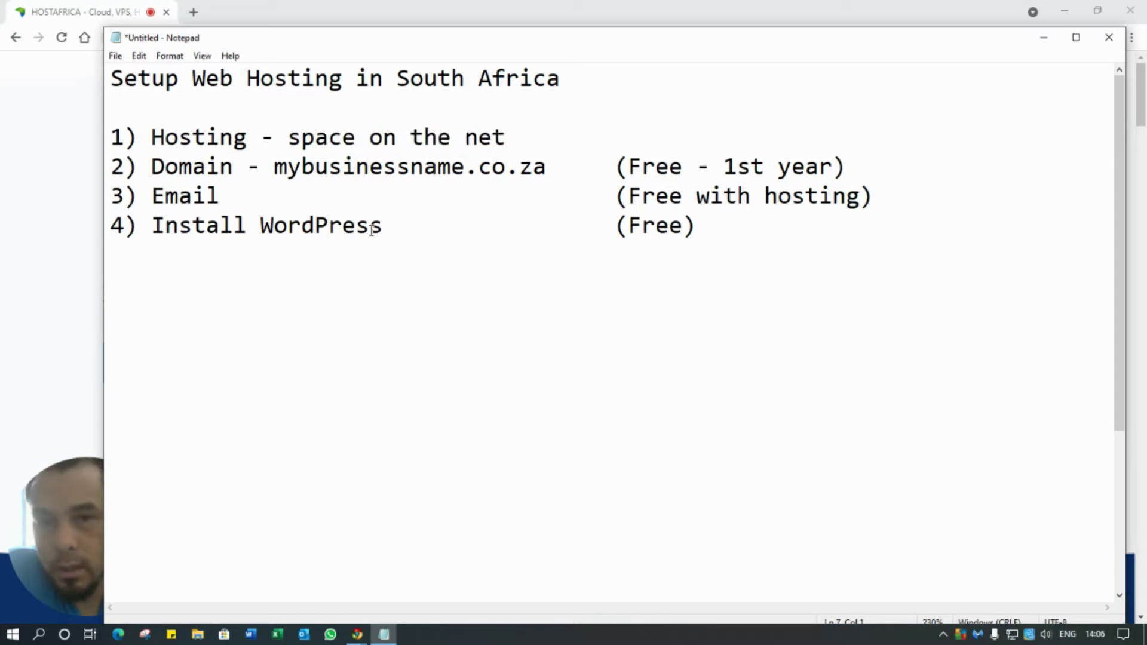
drag(151, 137, 578, 251)
click(610, 307)
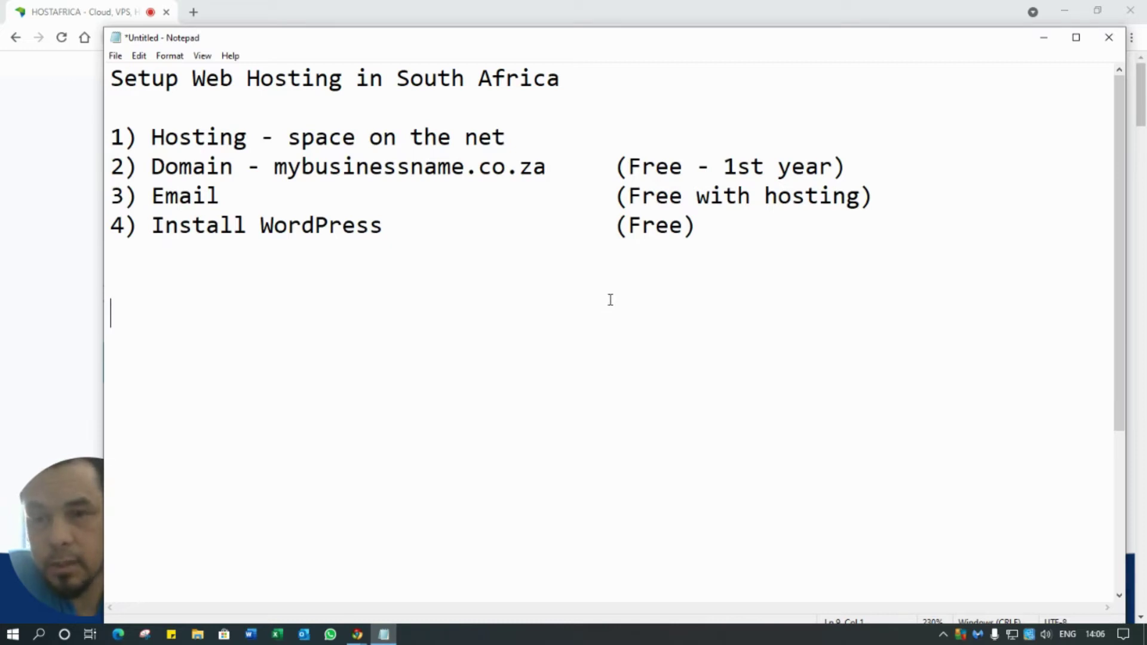
click(1043, 42)
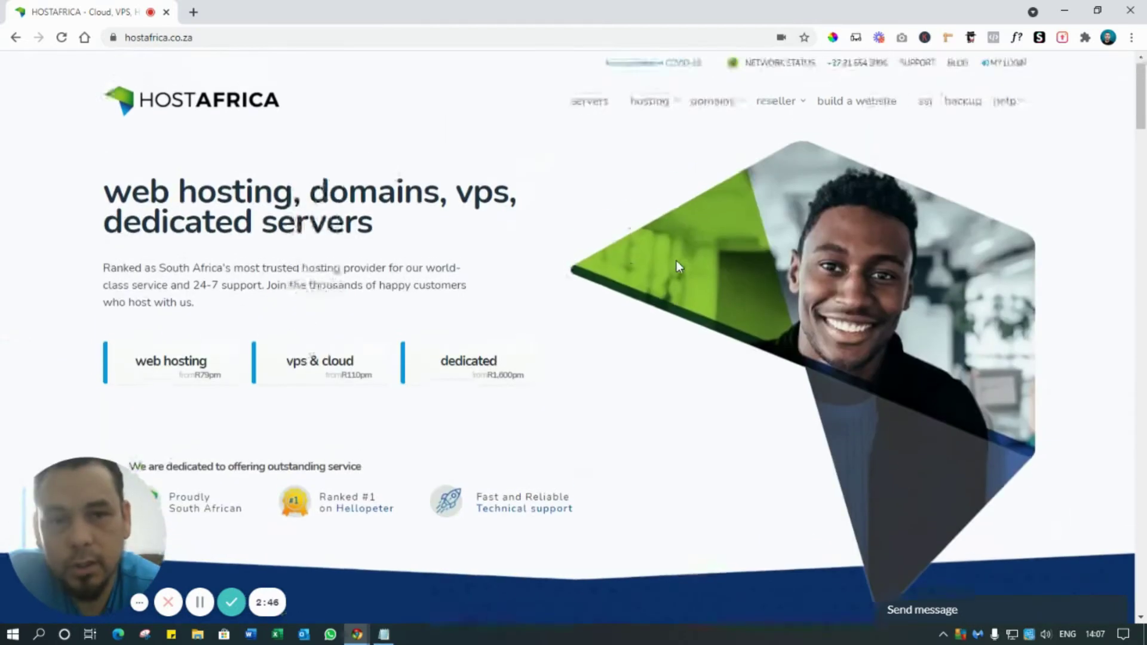
- Go to WordPress Hosting from the hosting menu in the site header
mouse_move(658, 104)
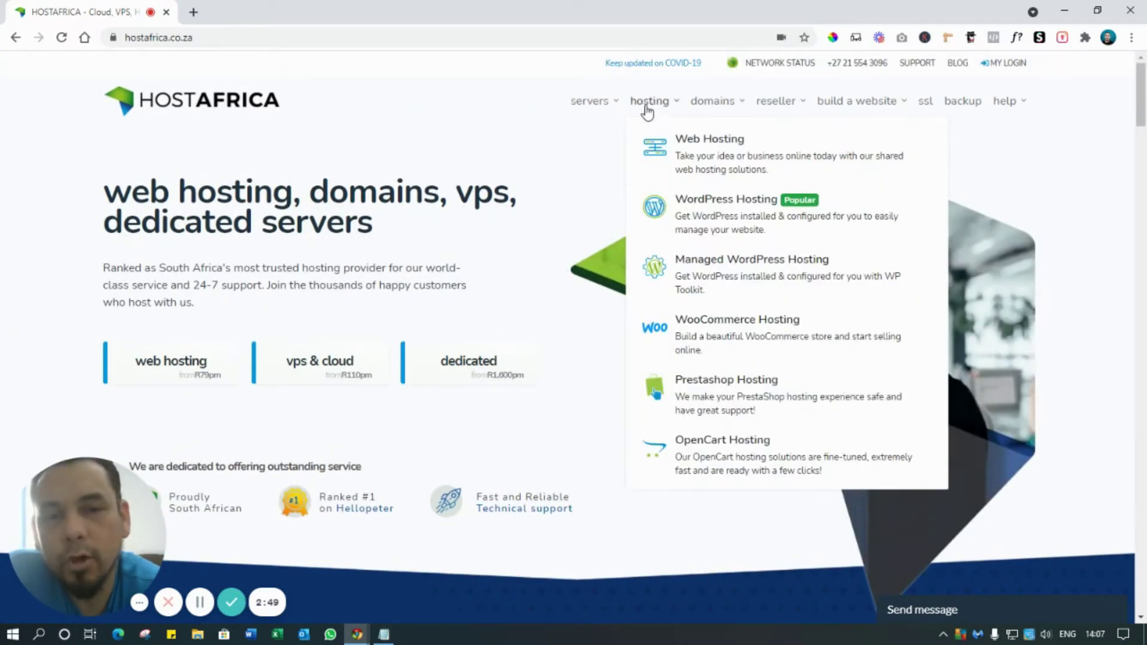
click(719, 222)
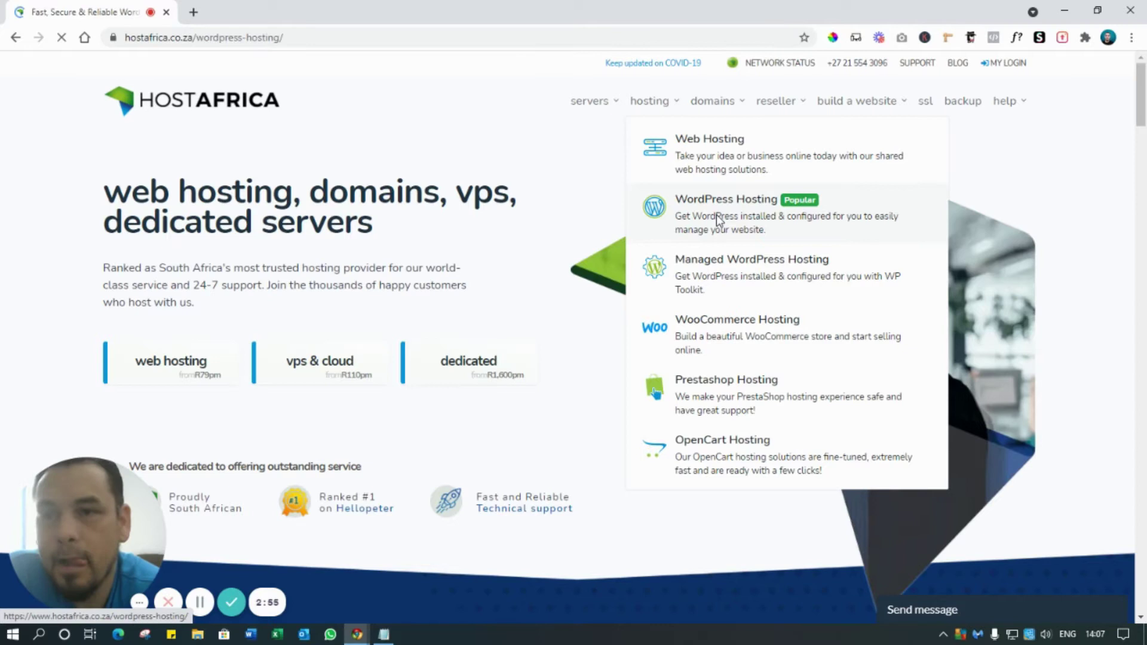
scroll(492, 244, down, 4)
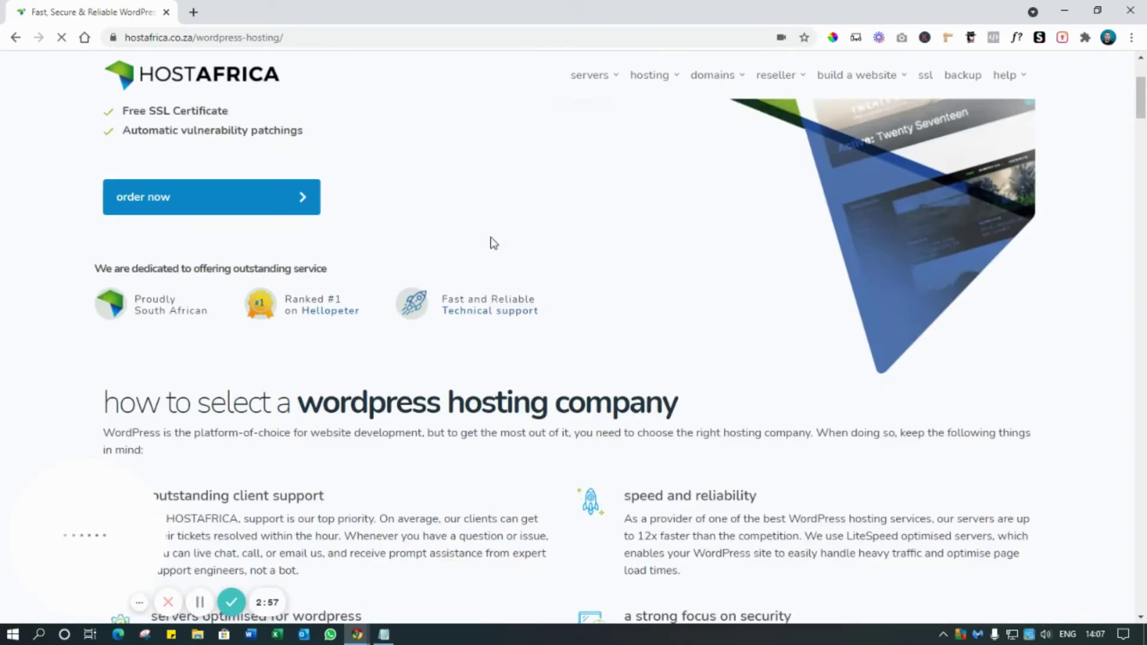
scroll(492, 240, up, 4)
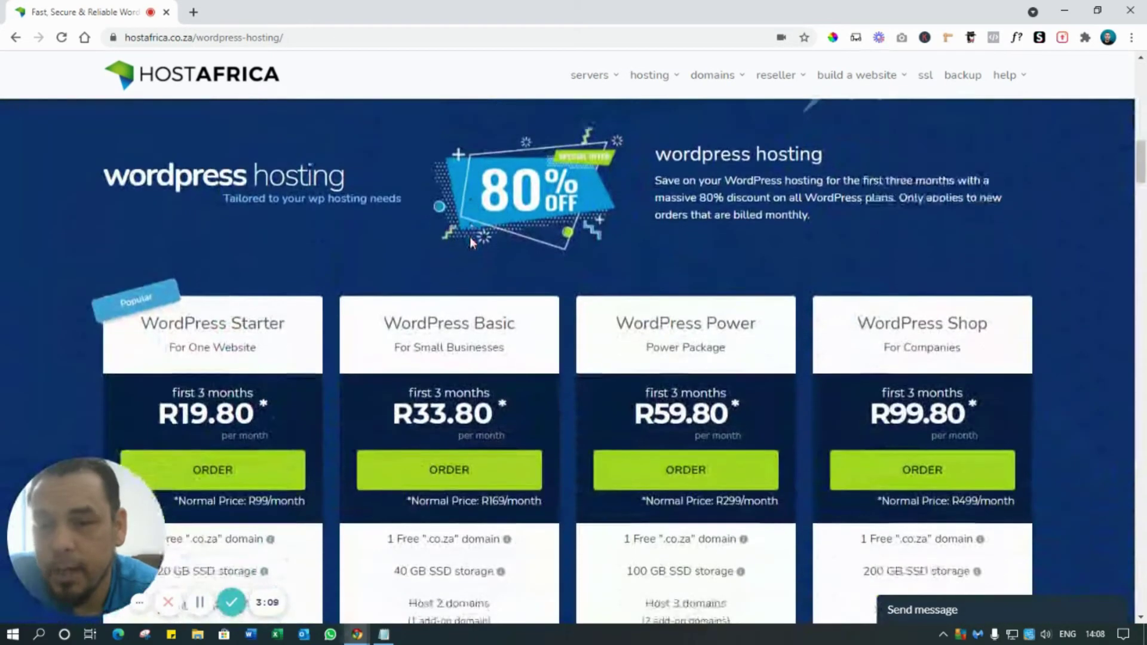
scroll(469, 236, down, 4)
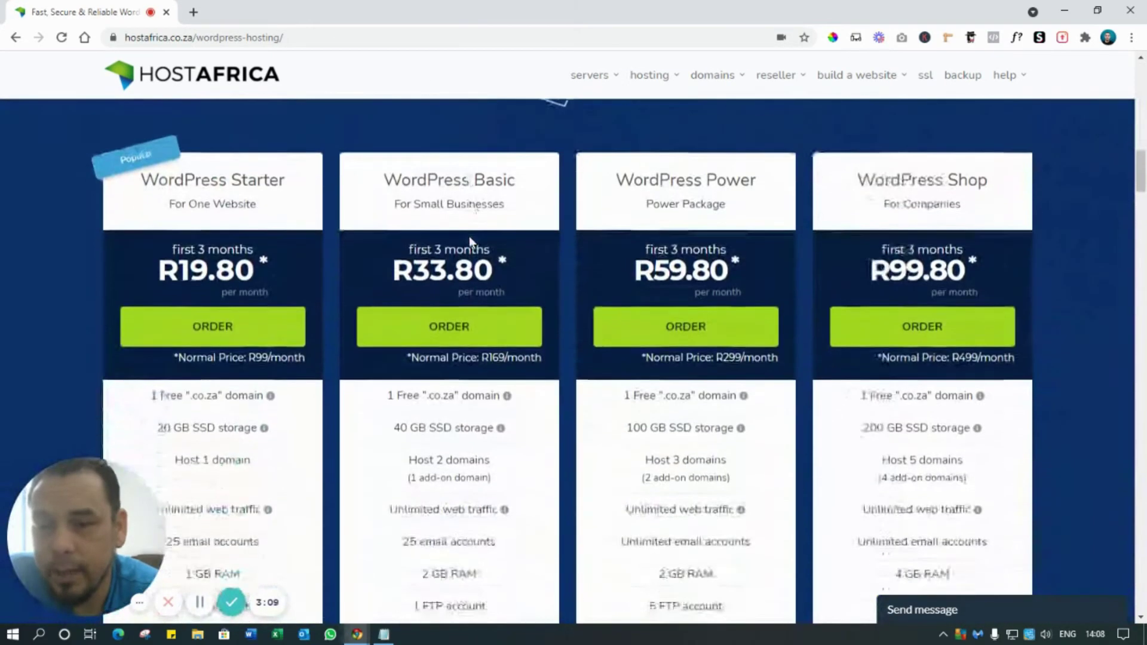
scroll(203, 201, up, 1)
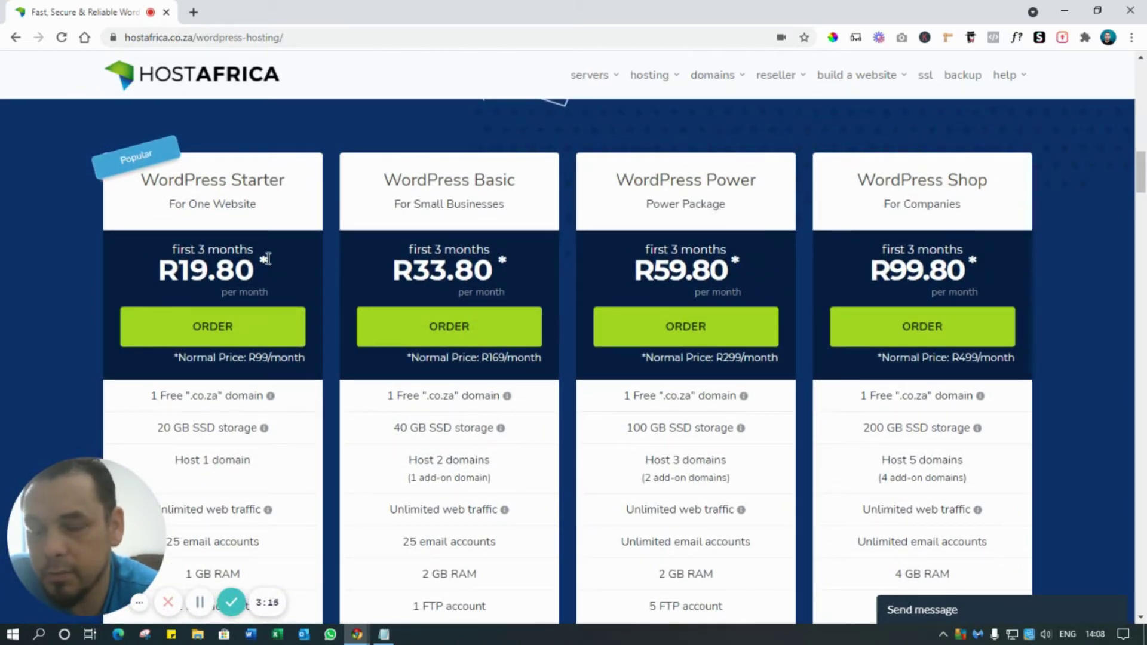
drag(160, 270, 259, 268)
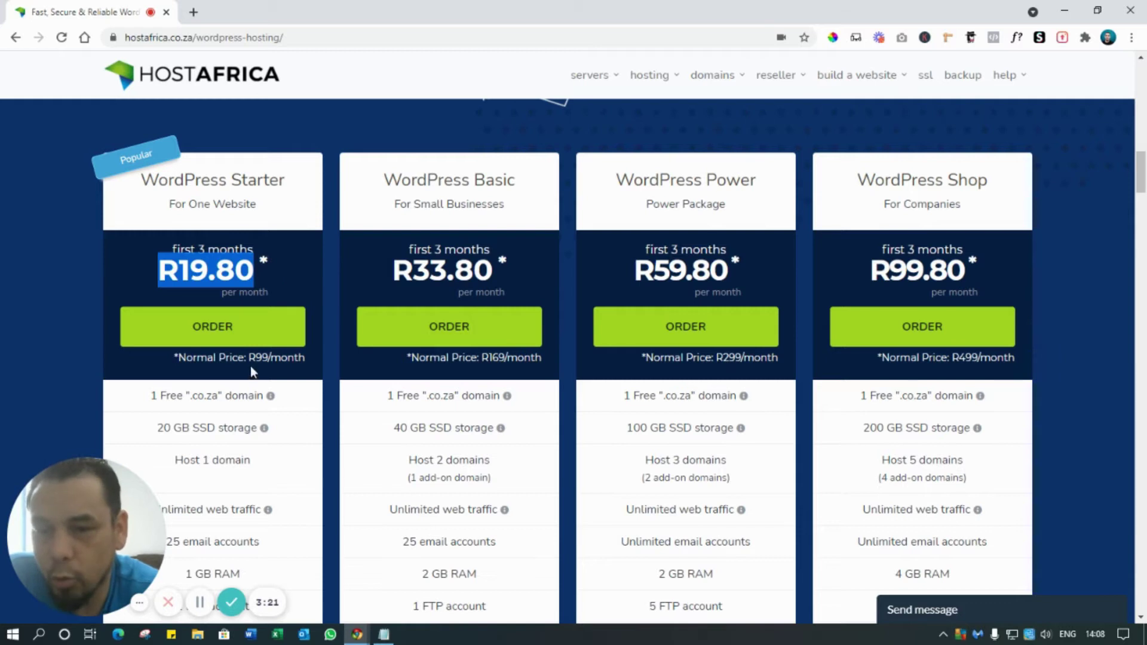
drag(249, 358, 301, 358)
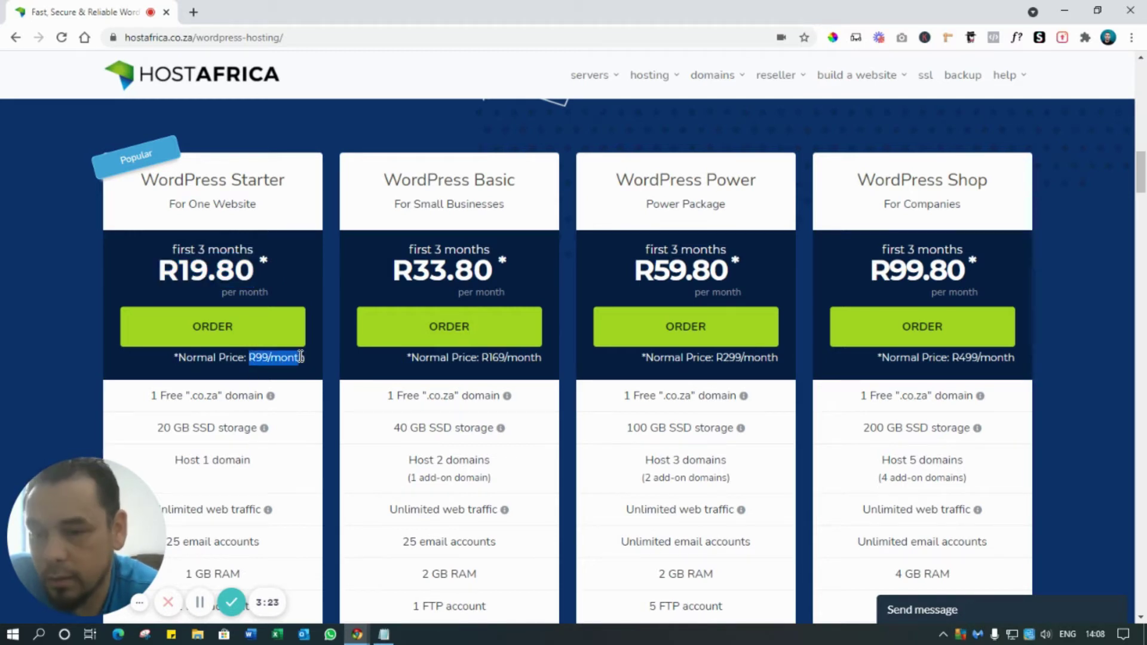
click(292, 227)
scroll(293, 227, down, 1)
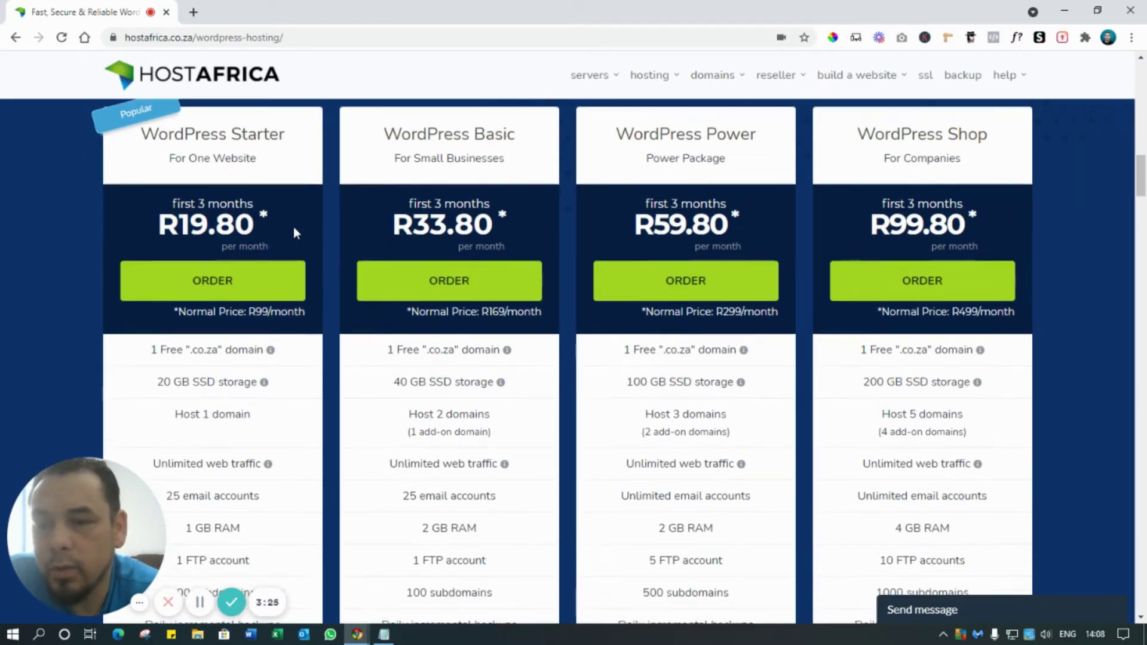
drag(151, 324, 225, 324)
click(201, 343)
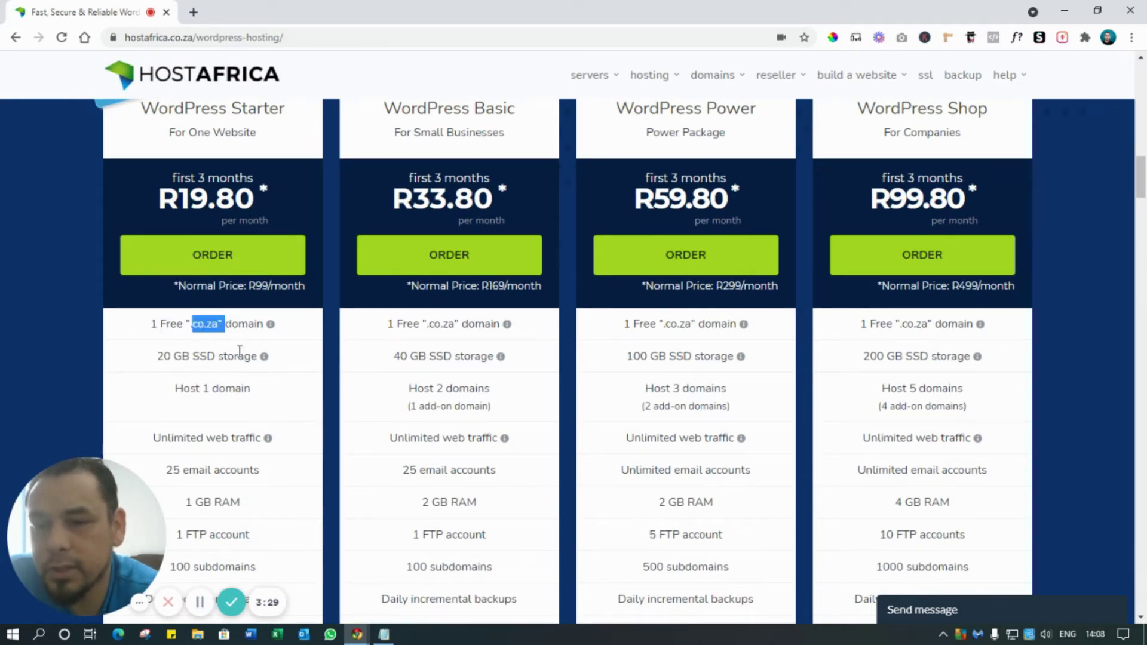
drag(151, 324, 243, 328)
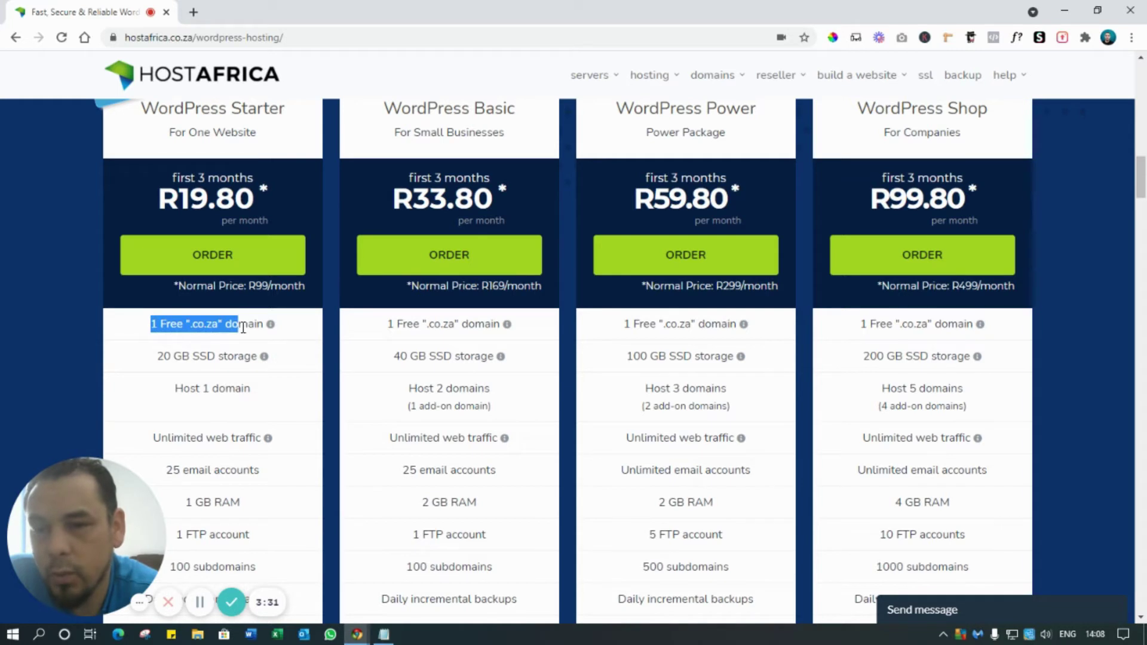
scroll(248, 302, up, 2)
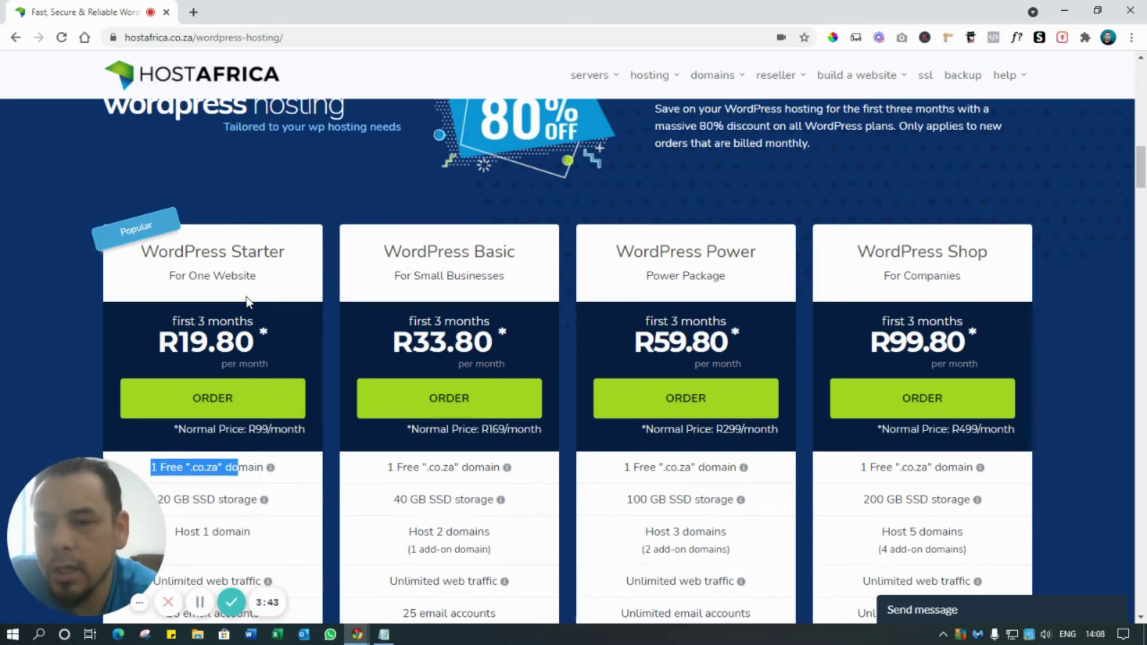
scroll(251, 298, down, 2)
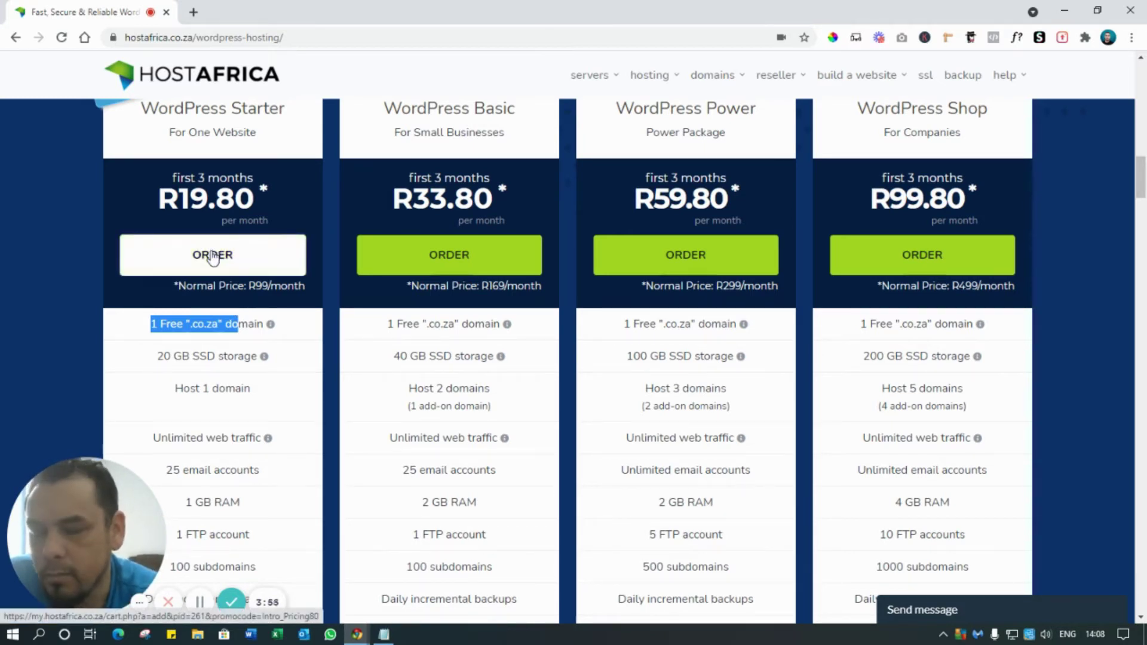
scroll(212, 257, up, 1)
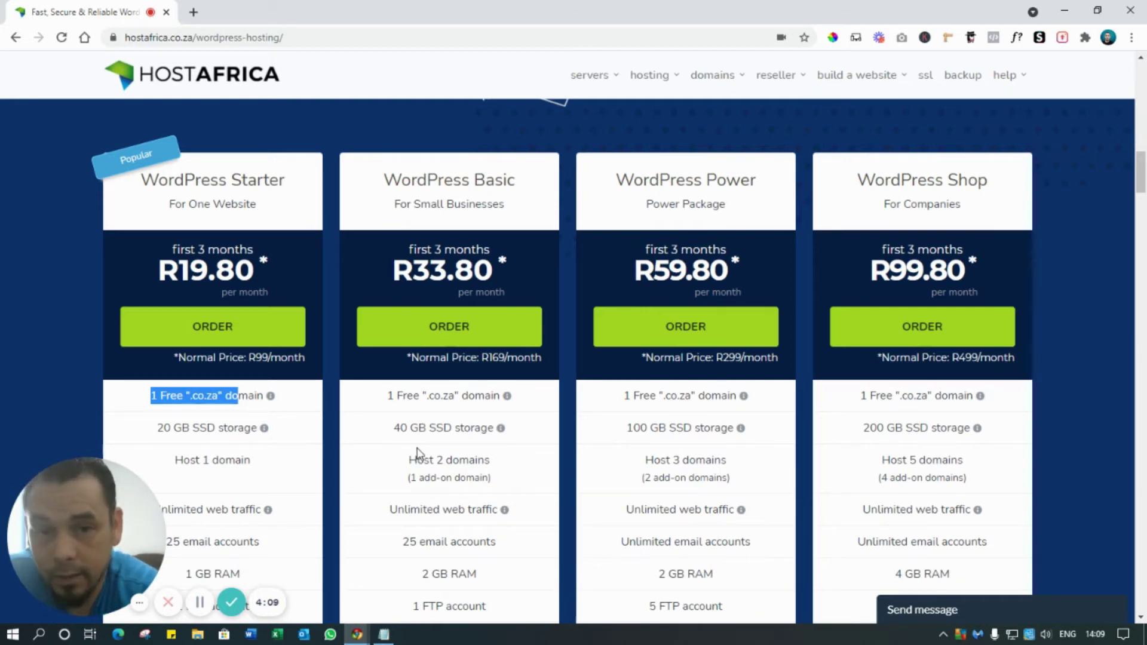
scroll(388, 397, down, 1)
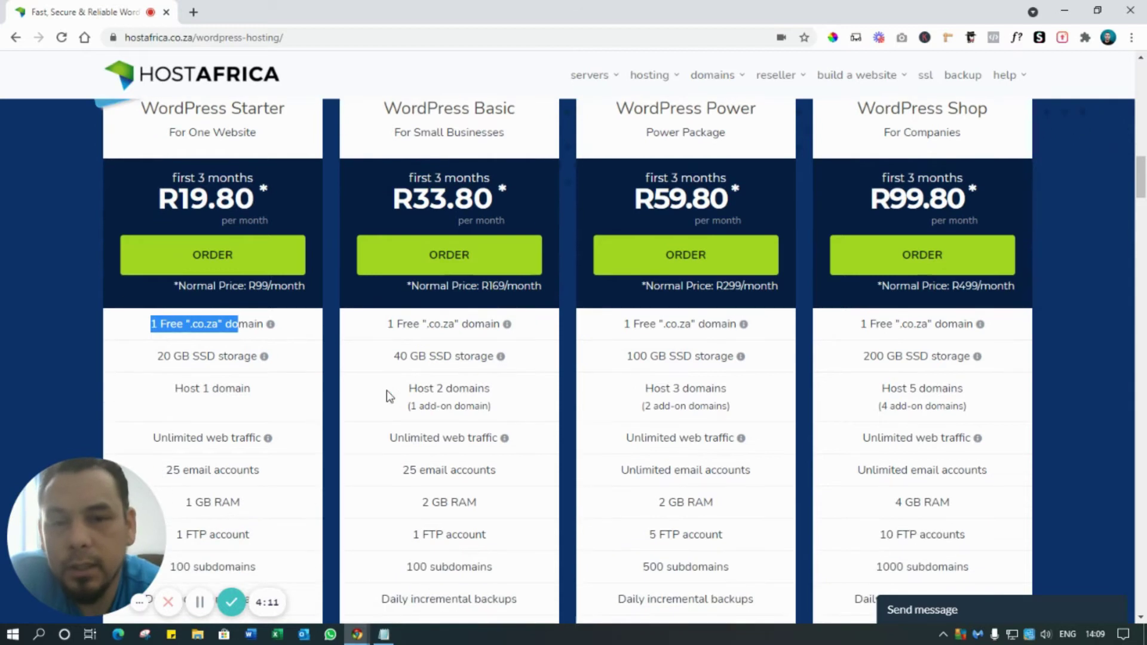
scroll(368, 335, up, 1)
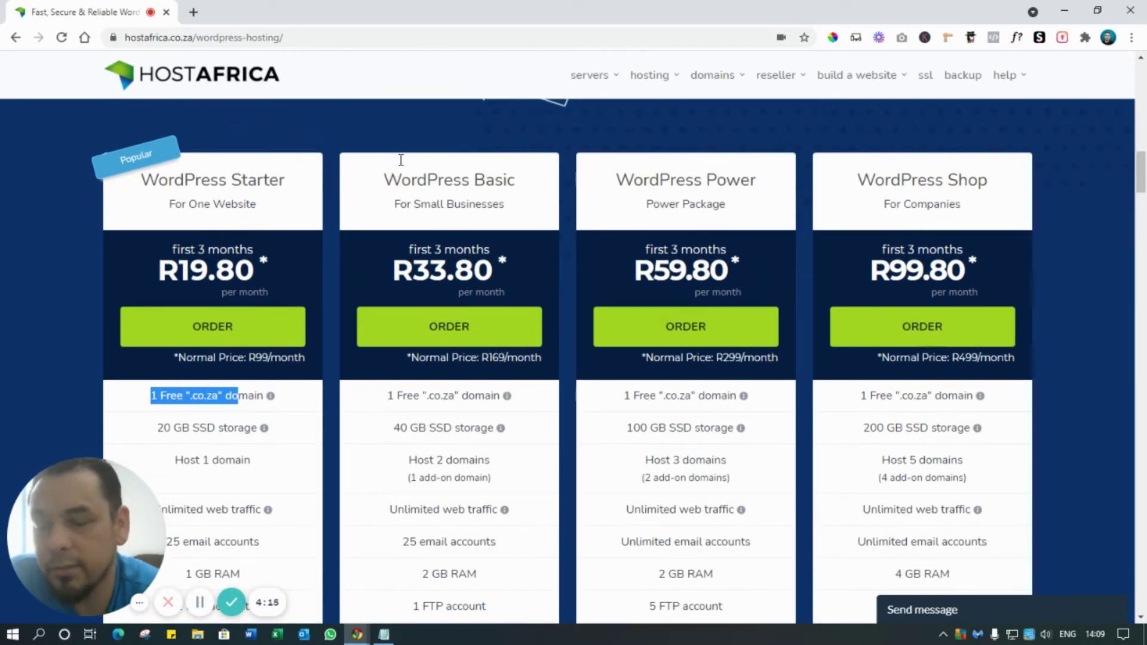
scroll(455, 266, down, 3)
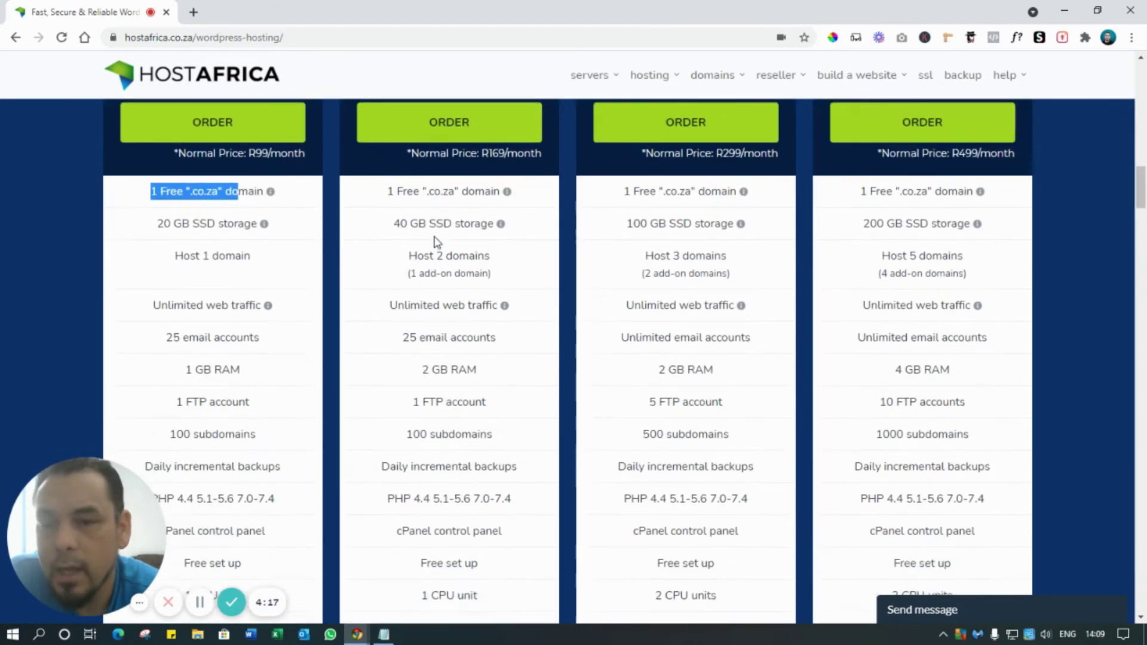
scroll(437, 242, down, 5)
scroll(437, 239, up, 10)
scroll(436, 237, down, 3)
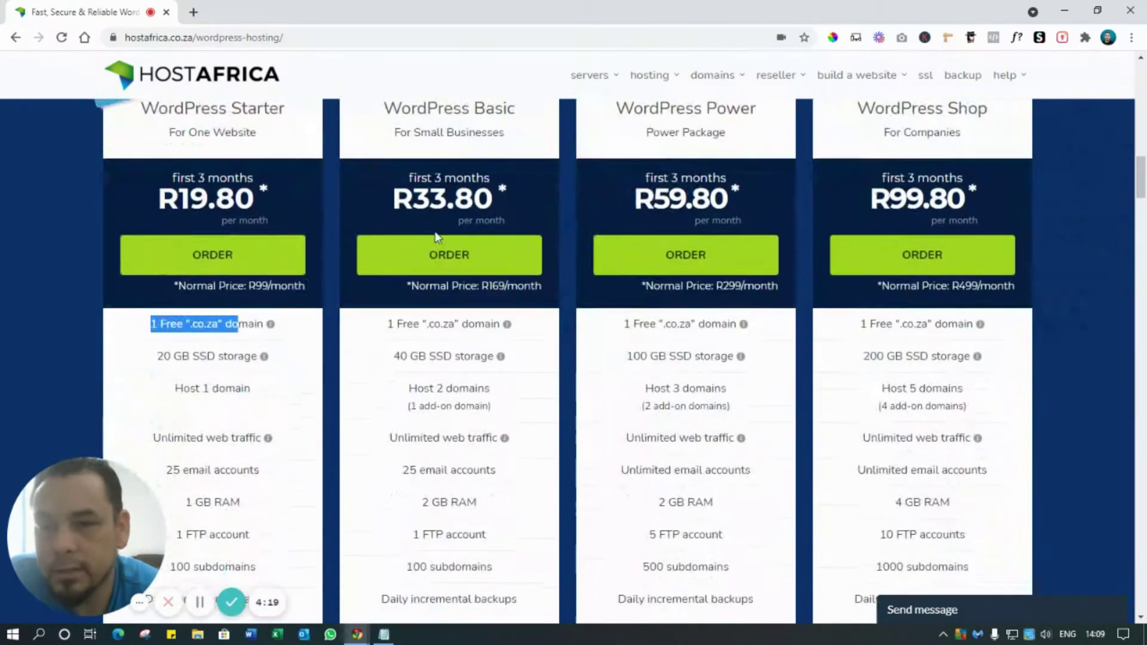
- Order the WordPress Starter plan and check whether wpfreetraining.co.za is available
click(227, 262)
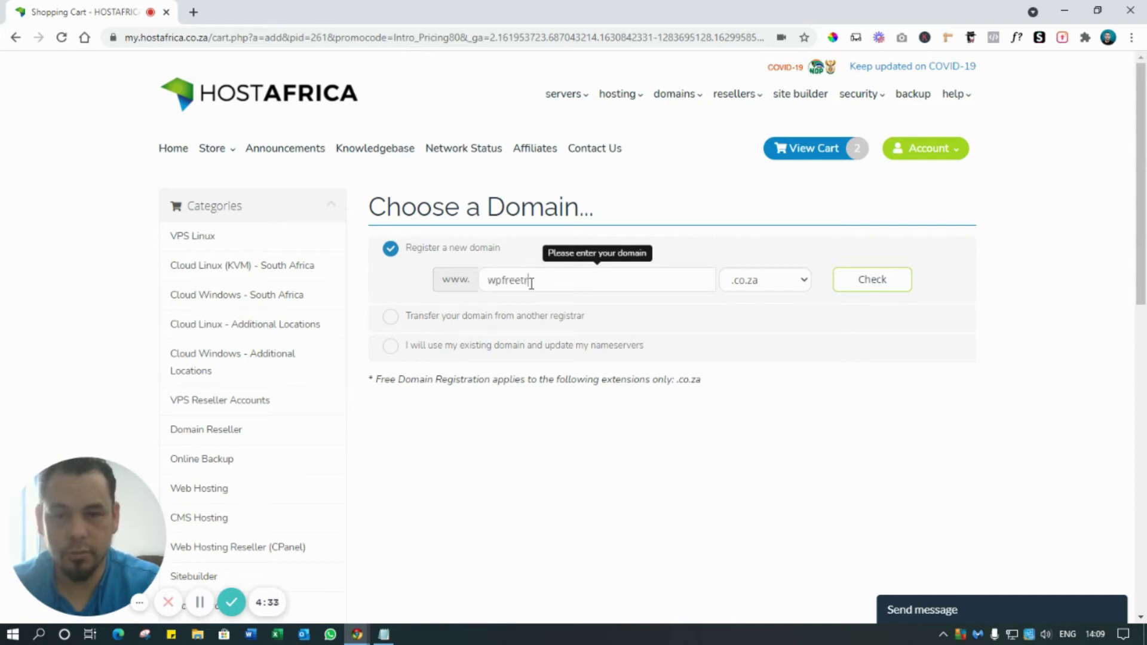
text(ing)
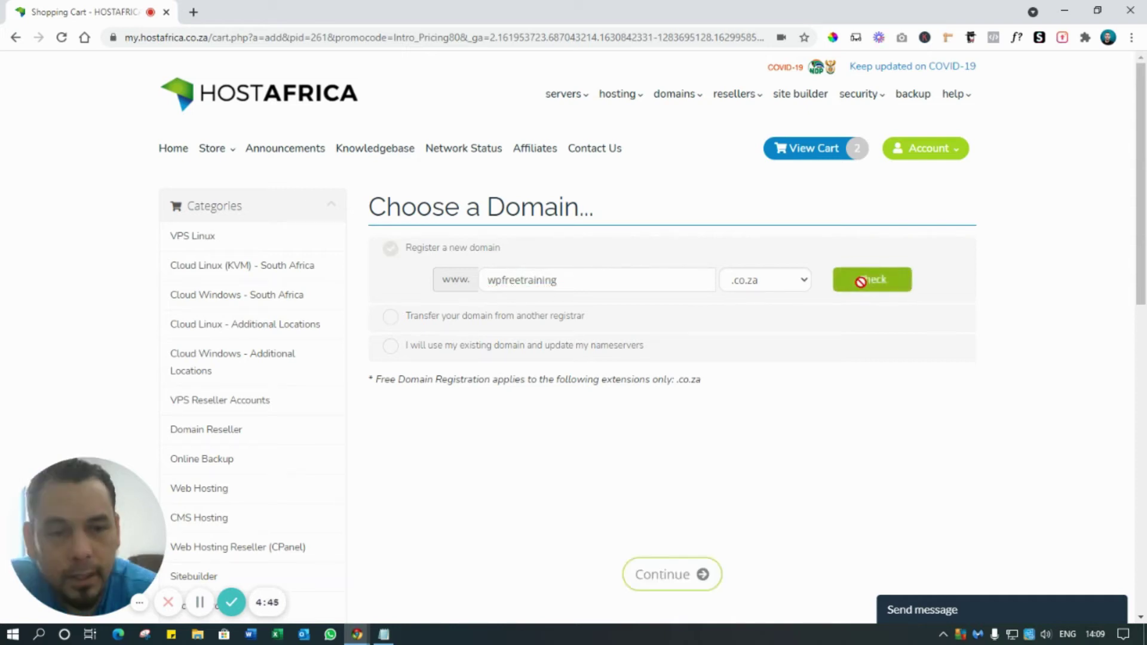
click(864, 279)
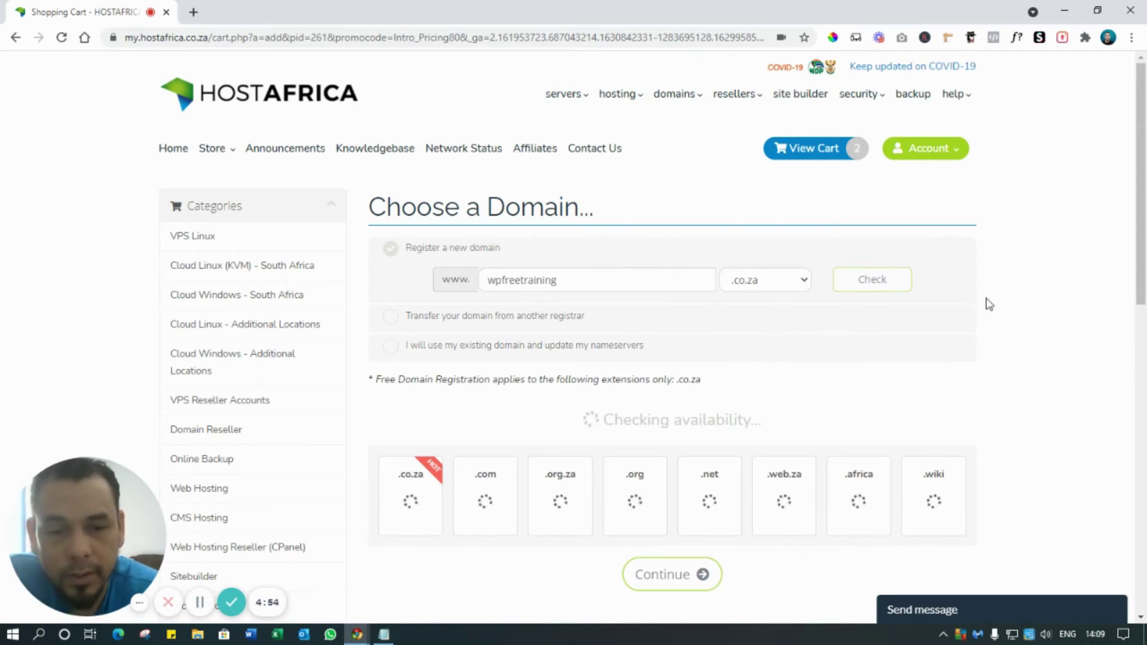
- Confirm the R89.00 registration price for wpfreetraining.co.za and continue with that domain
scroll(981, 307, down, 1)
scroll(981, 307, down, 1)
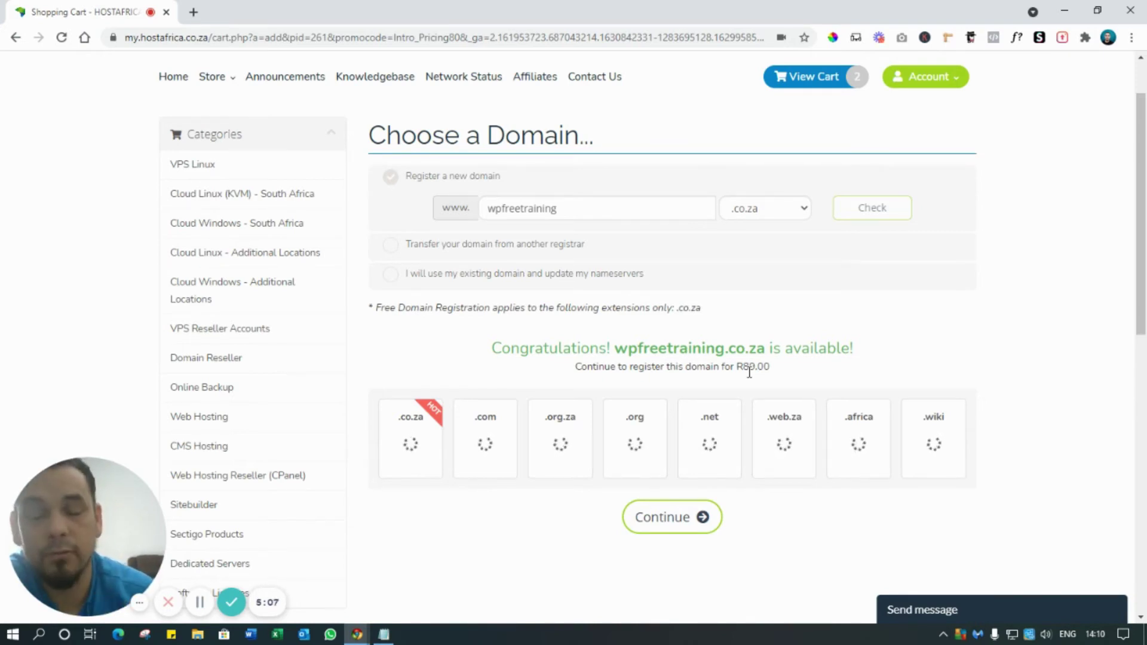
drag(619, 348, 730, 367)
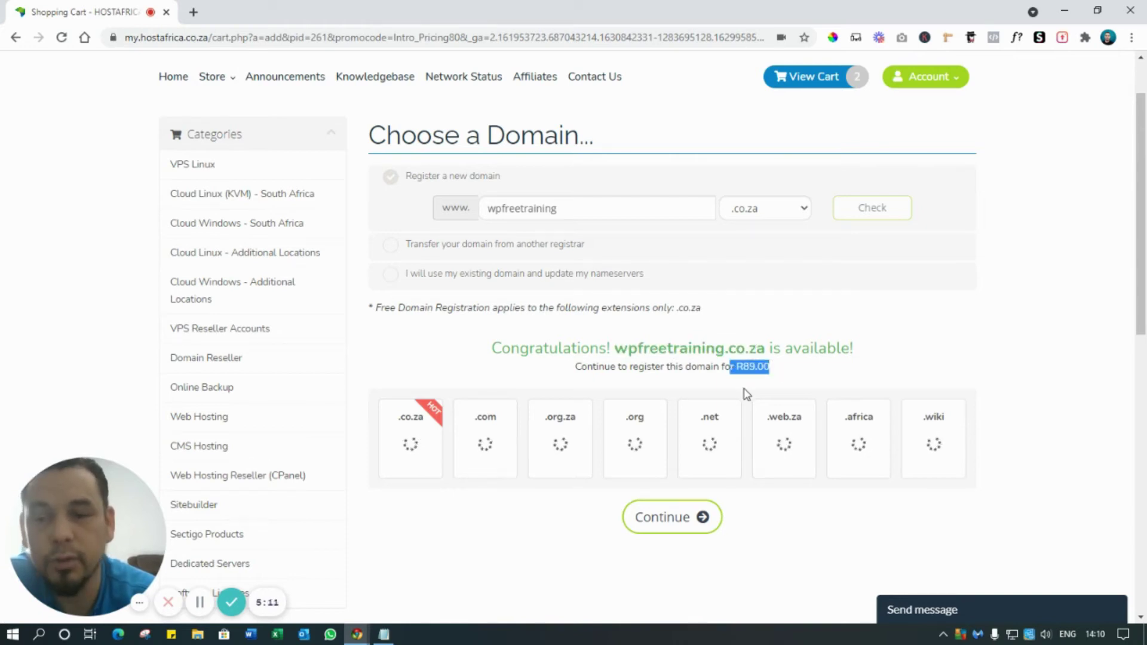
scroll(717, 359, down, 5)
click(675, 229)
scroll(932, 328, up, 5)
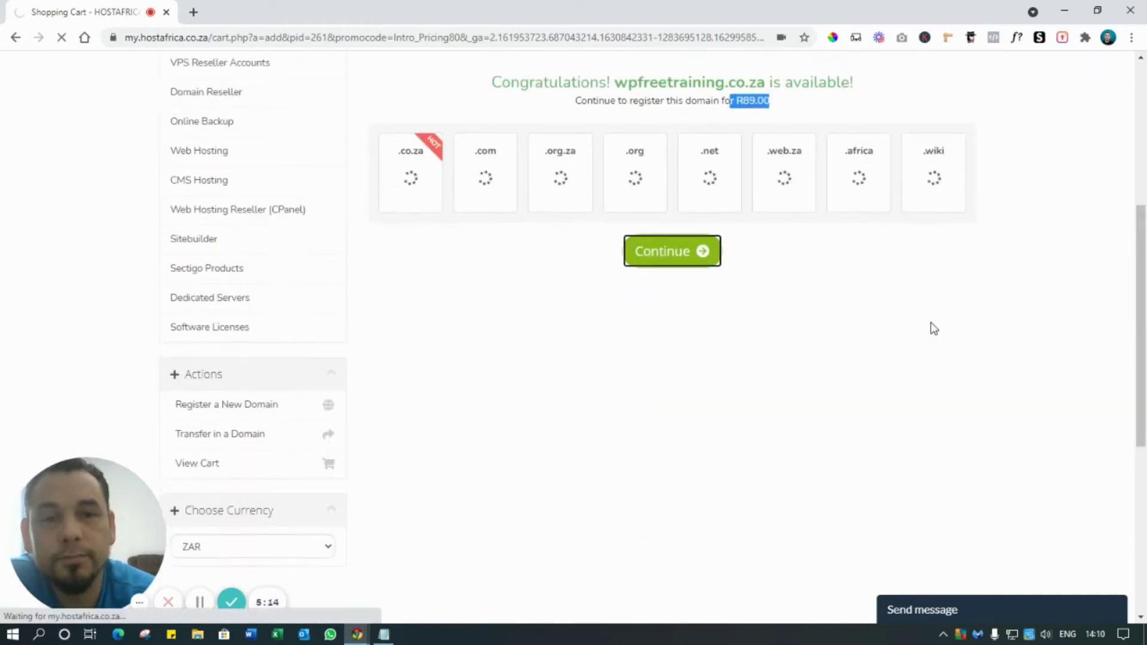
- Note the free .co.za registration, add the free SSL AutoSSL add-on, and continue to review
scroll(622, 364, down, 2)
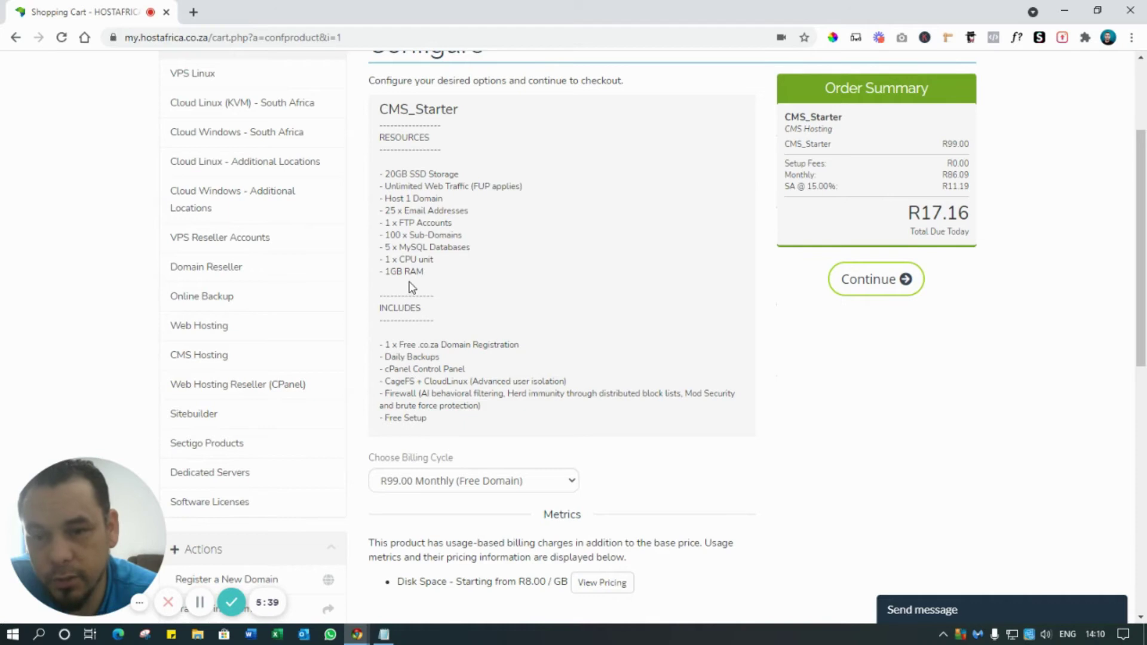
scroll(404, 287, down, 1)
drag(386, 274, 501, 273)
click(503, 289)
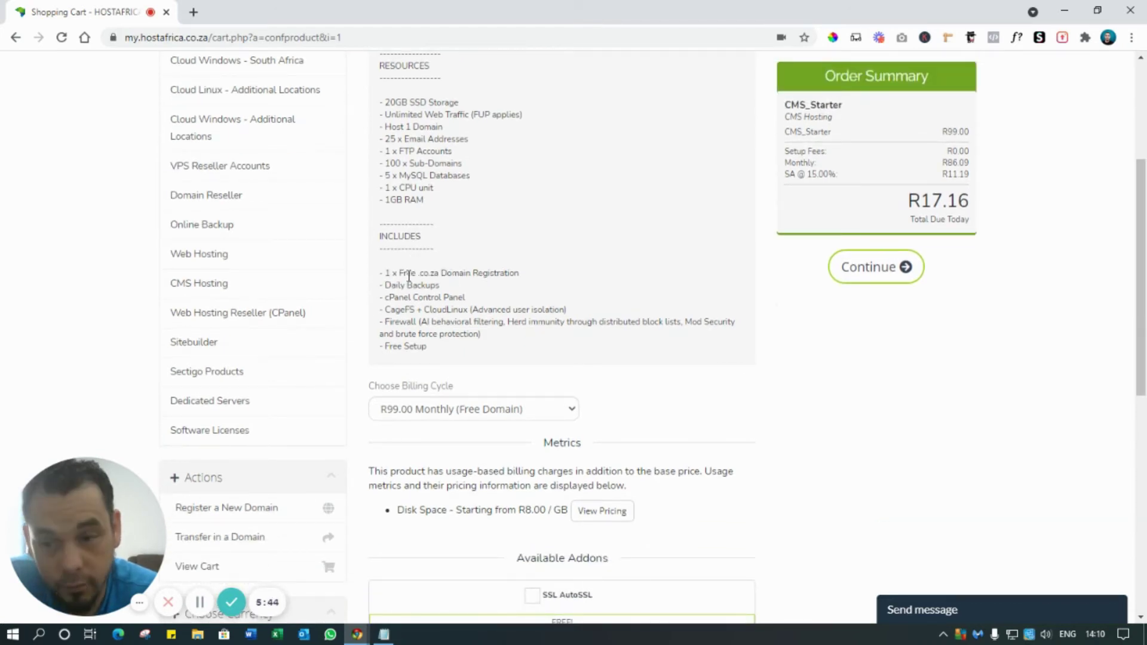
scroll(471, 276, down, 2)
drag(391, 142, 452, 146)
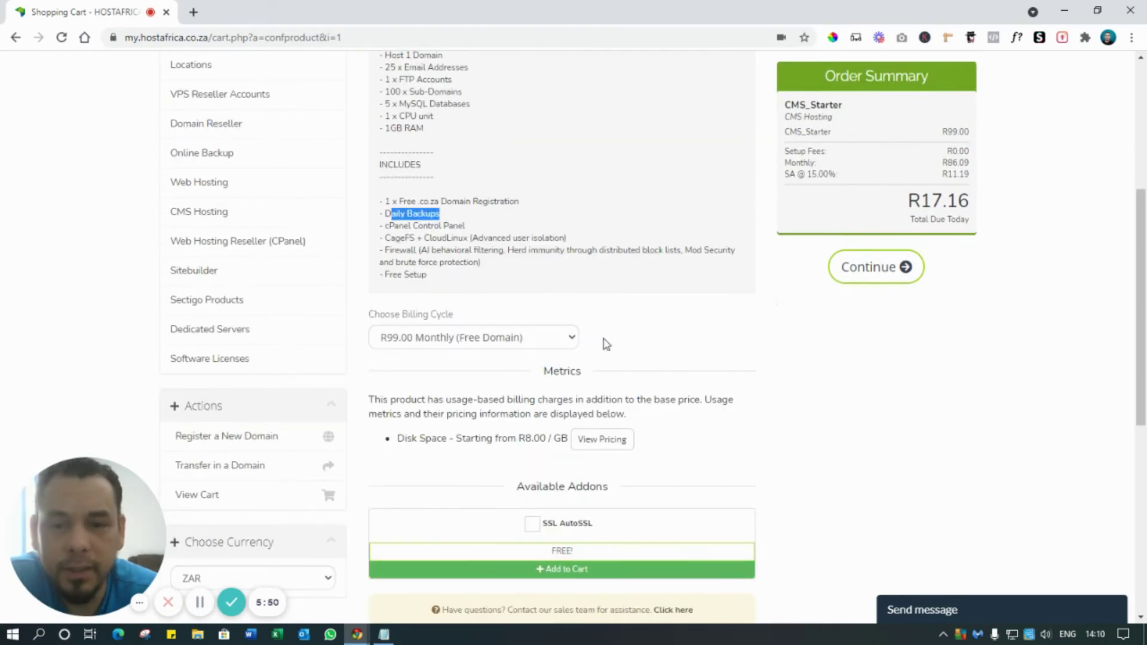
scroll(448, 338, down, 1)
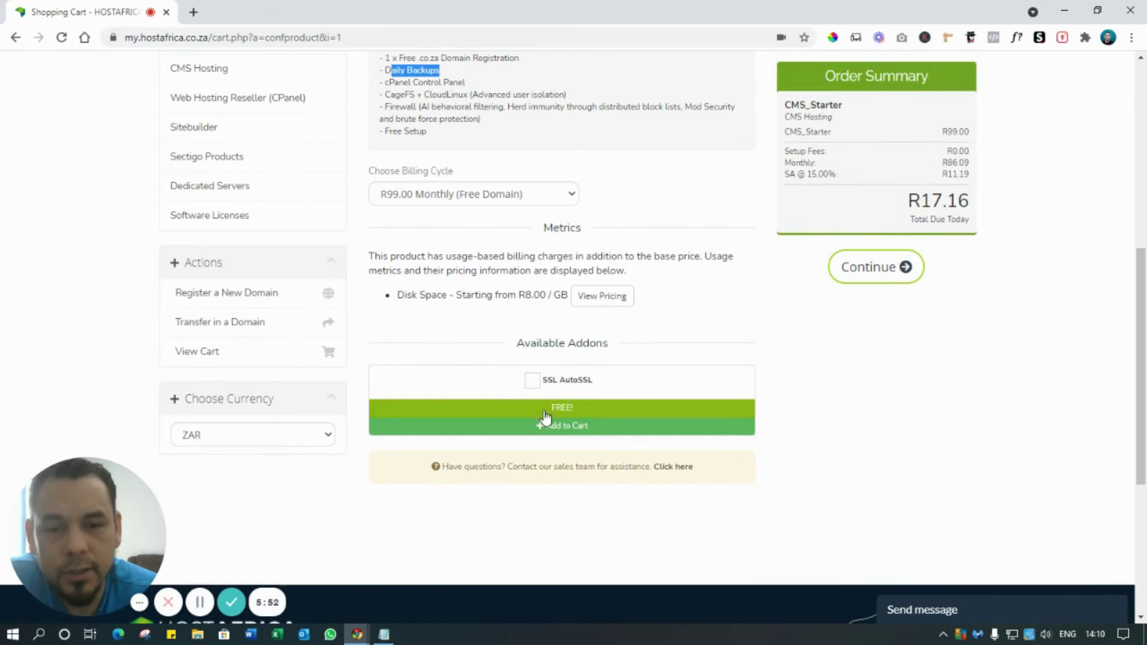
click(528, 382)
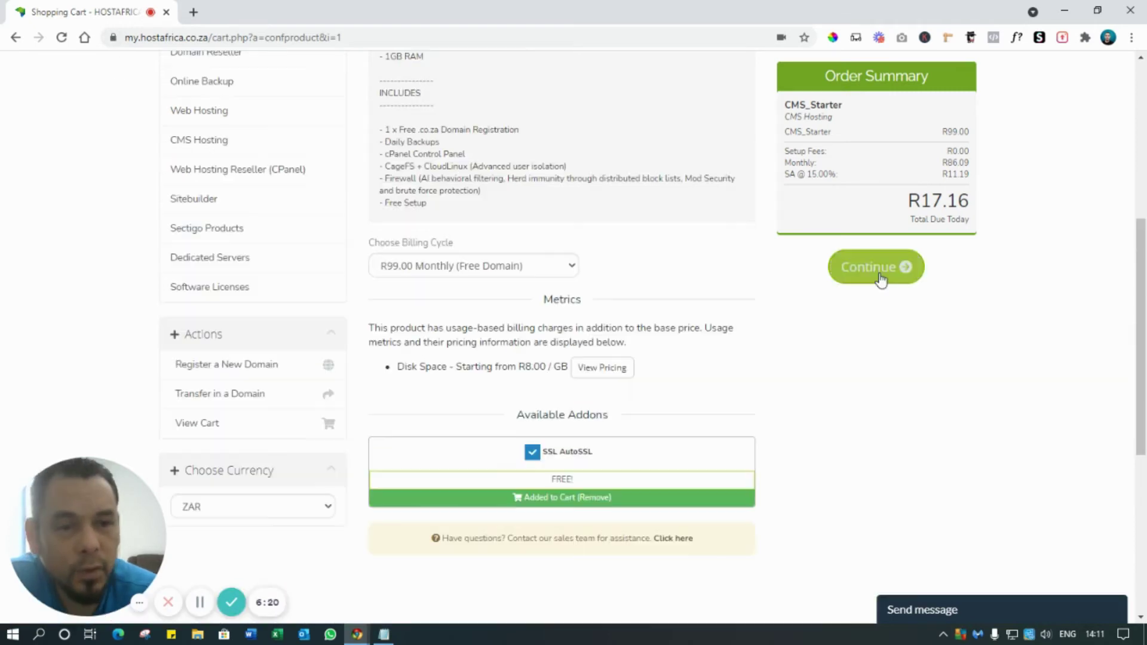
click(880, 276)
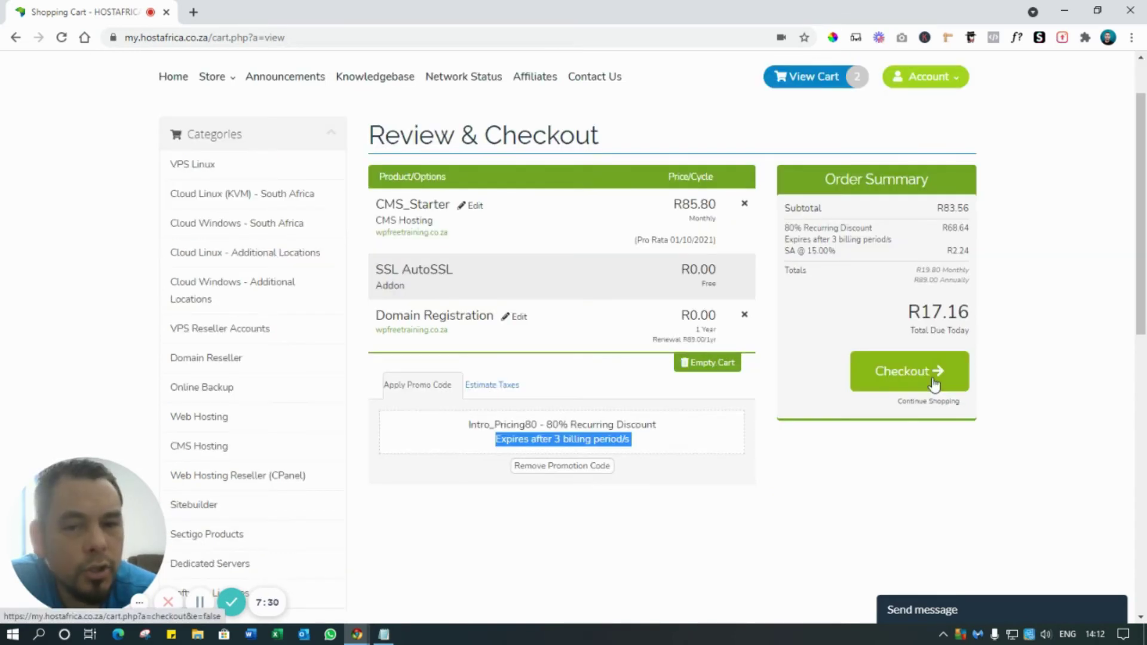
- Proceed to checkout and work through the form, including the Customer VAT number field
click(934, 384)
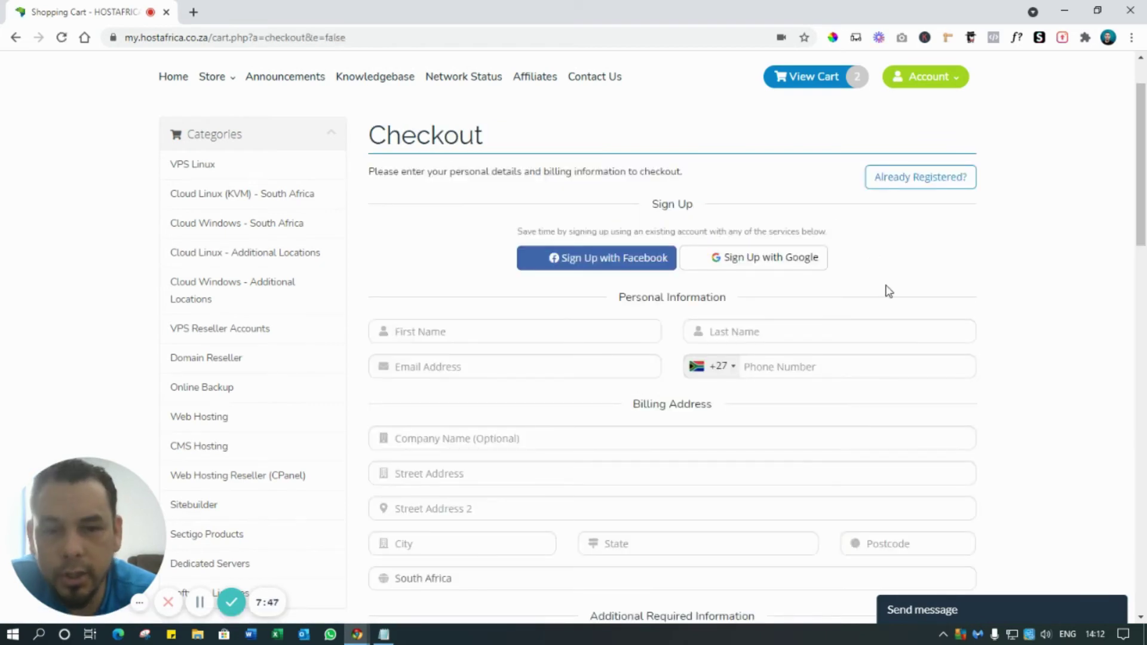
scroll(886, 290, down, 3)
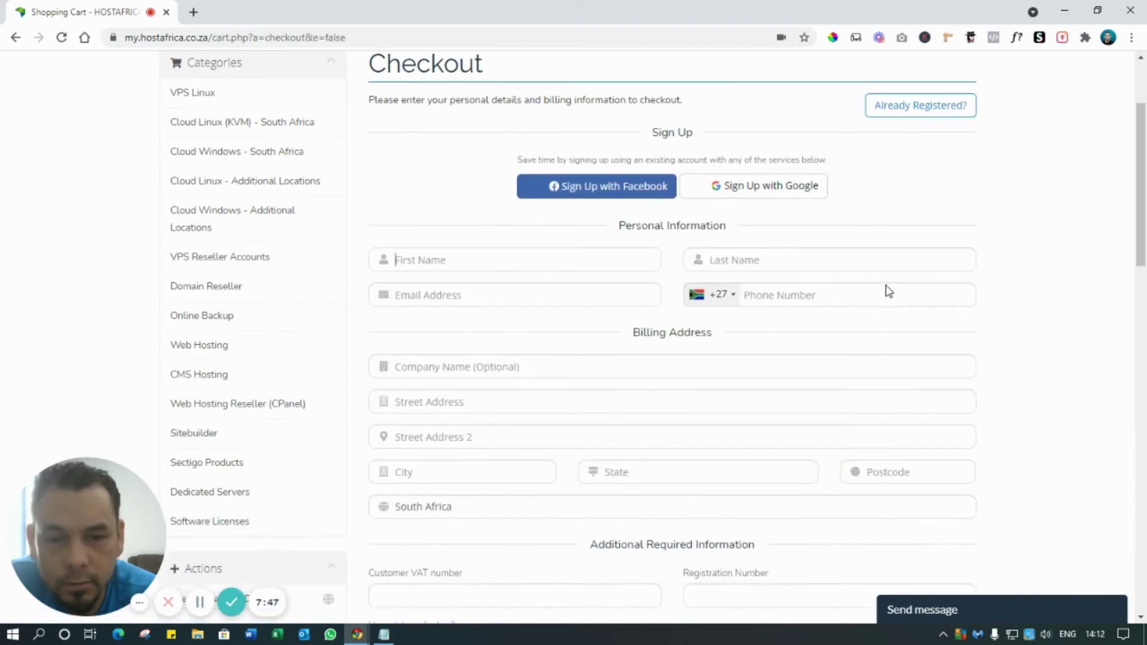
scroll(1043, 298, down, 4)
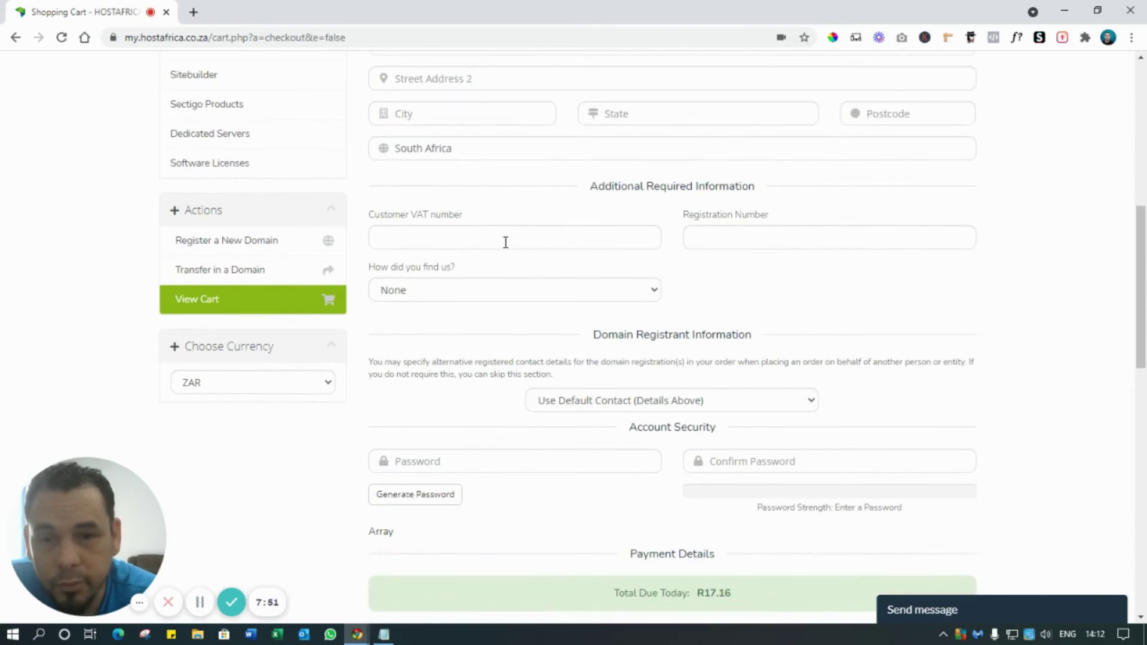
click(506, 240)
scroll(882, 278, down, 2)
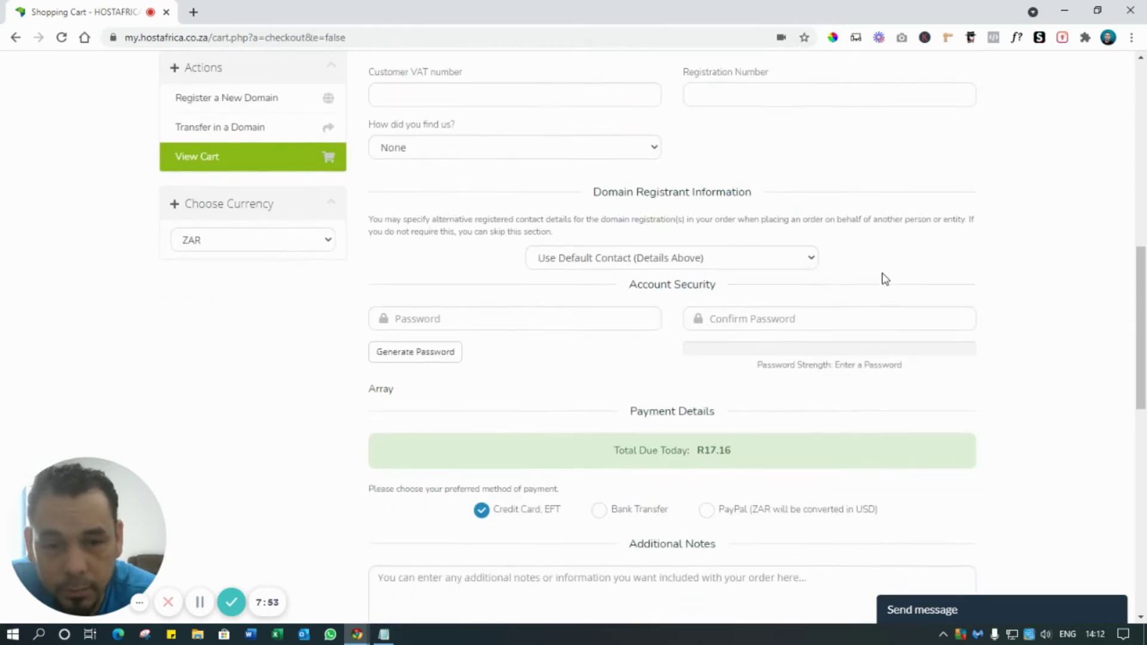
scroll(886, 278, down, 1)
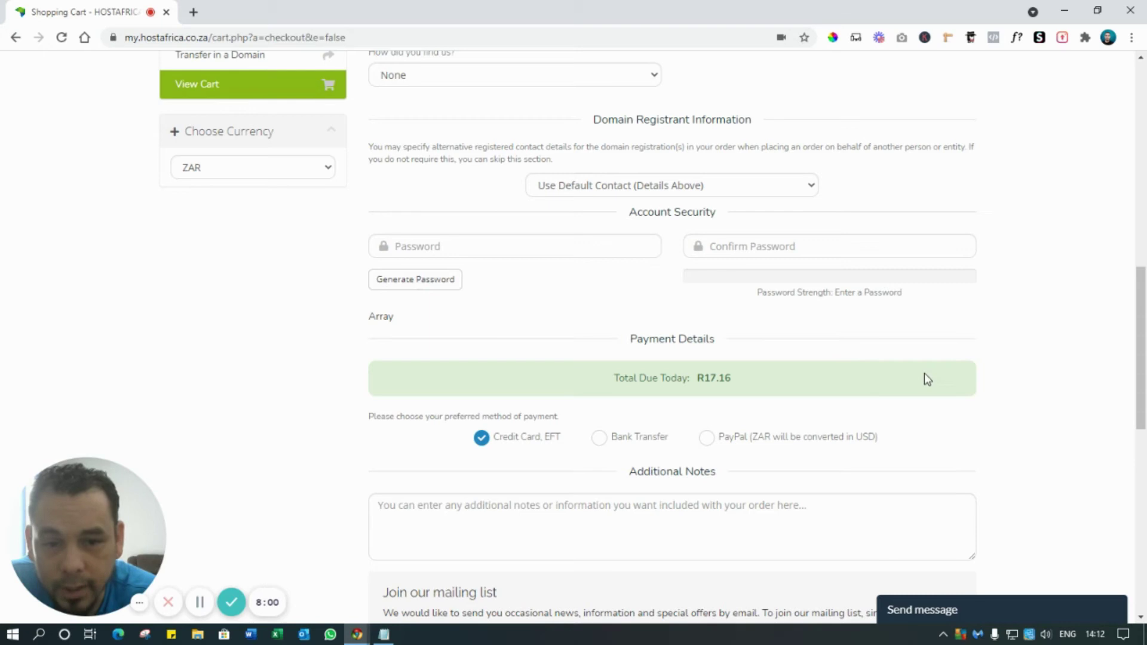
scroll(934, 361, down, 3)
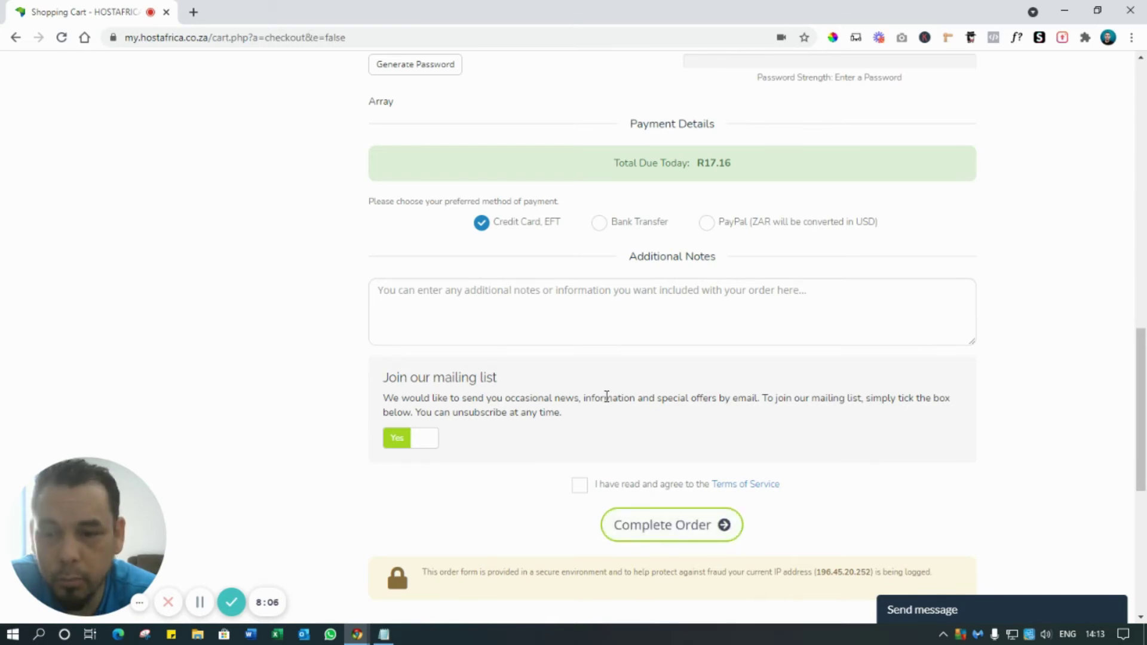
scroll(607, 396, up, 10)
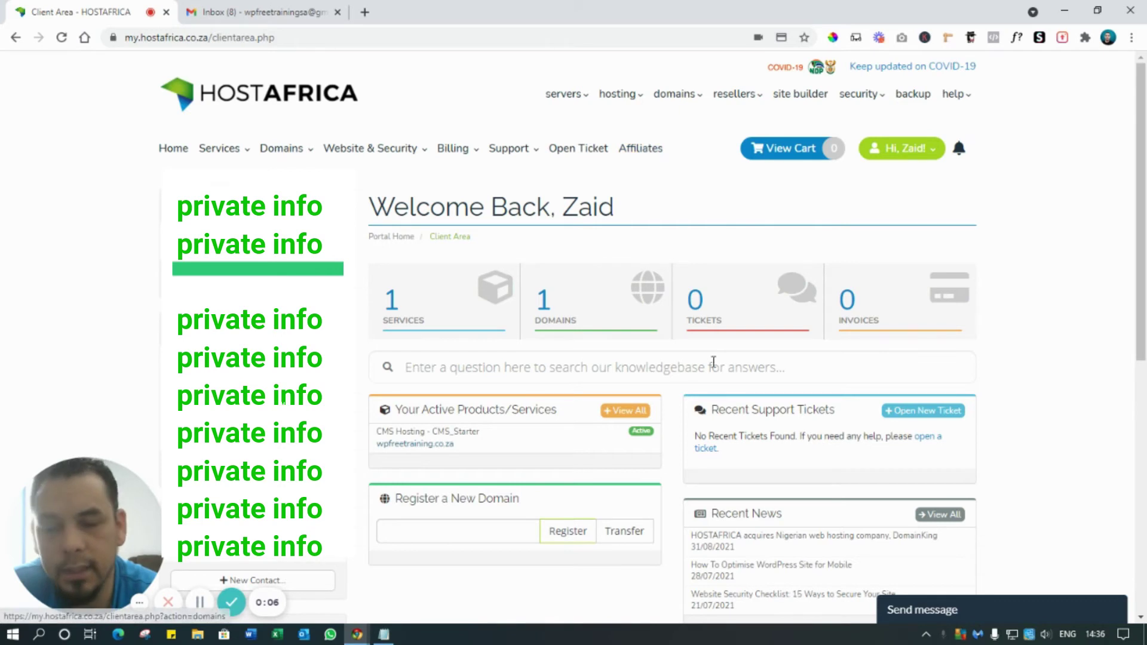
click(384, 634)
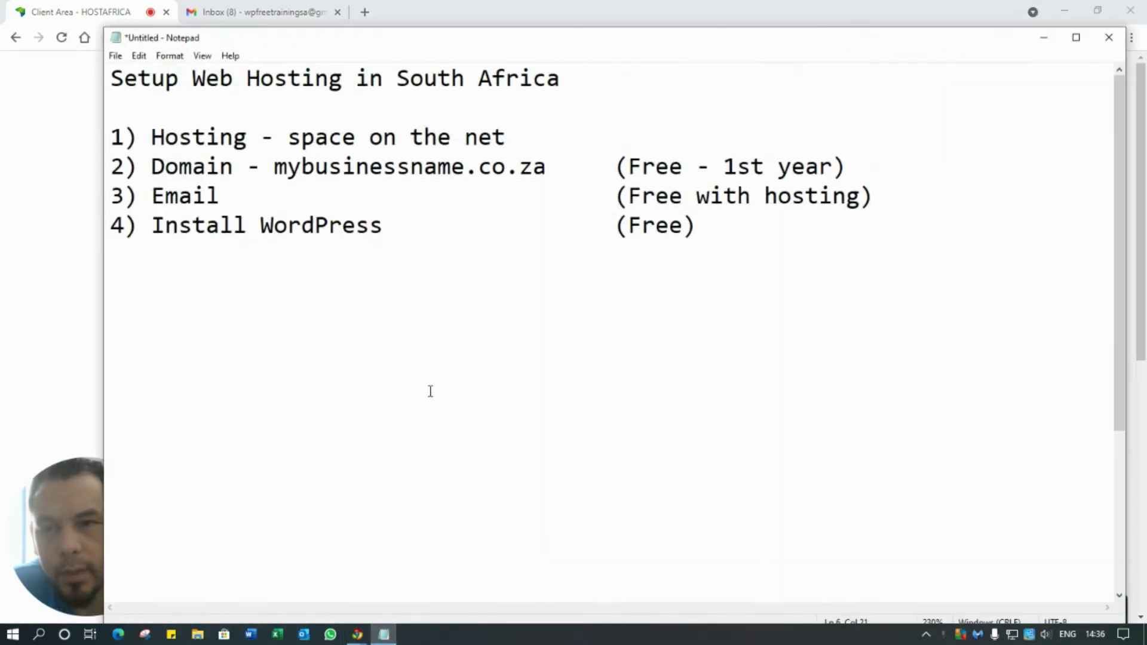
drag(165, 137, 329, 137)
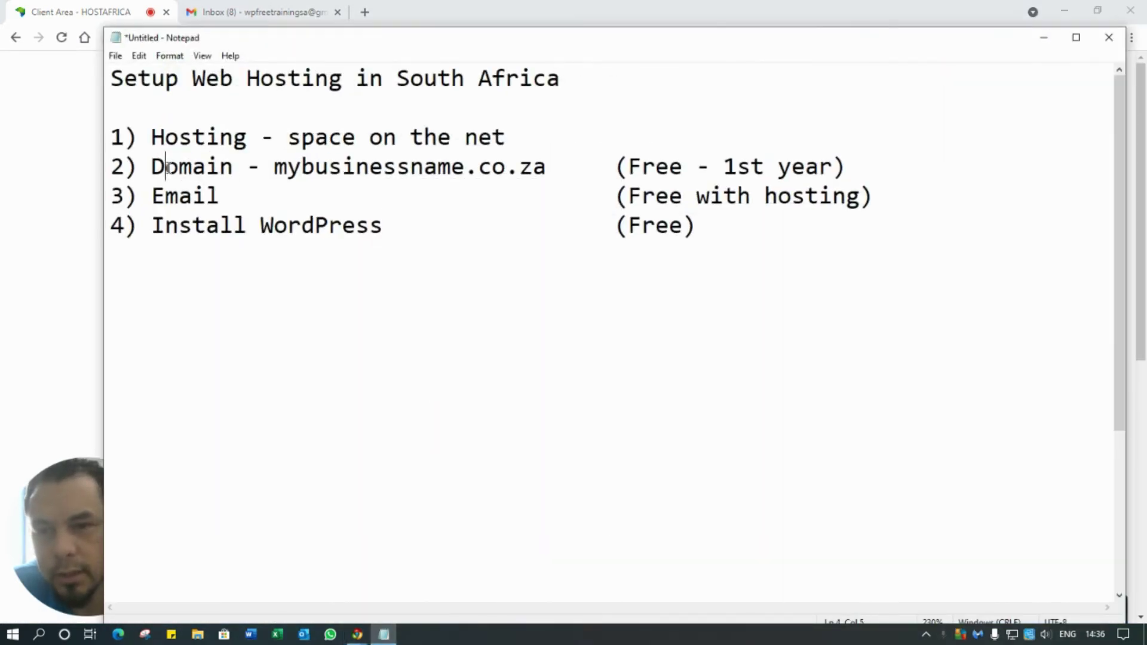
drag(165, 167, 397, 162)
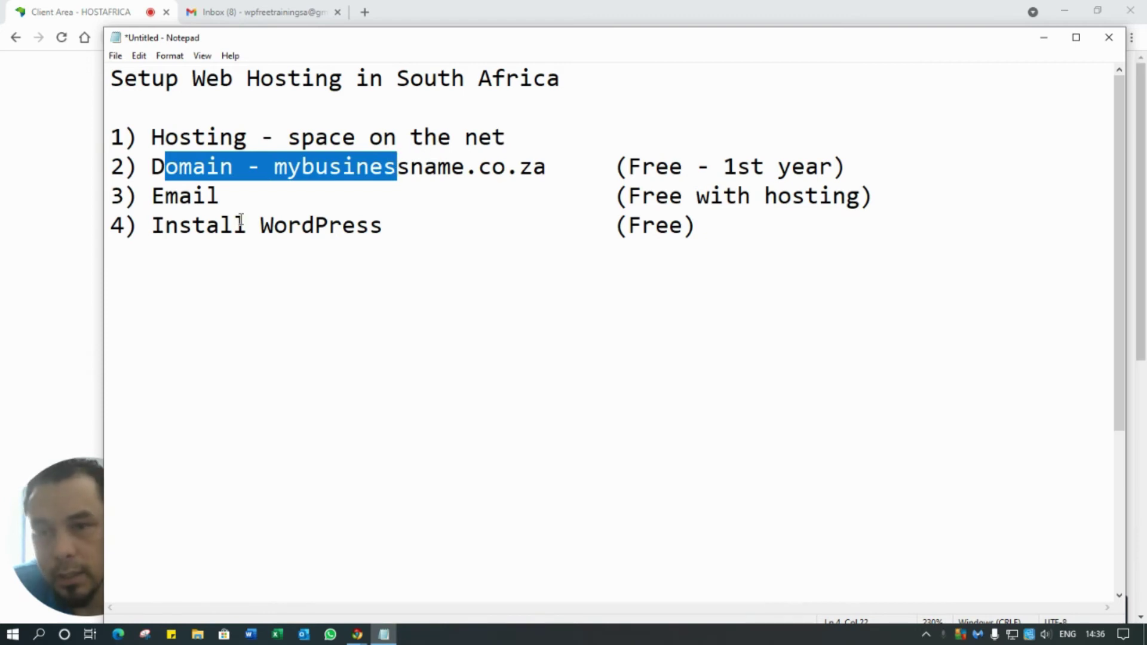
drag(154, 195, 238, 192)
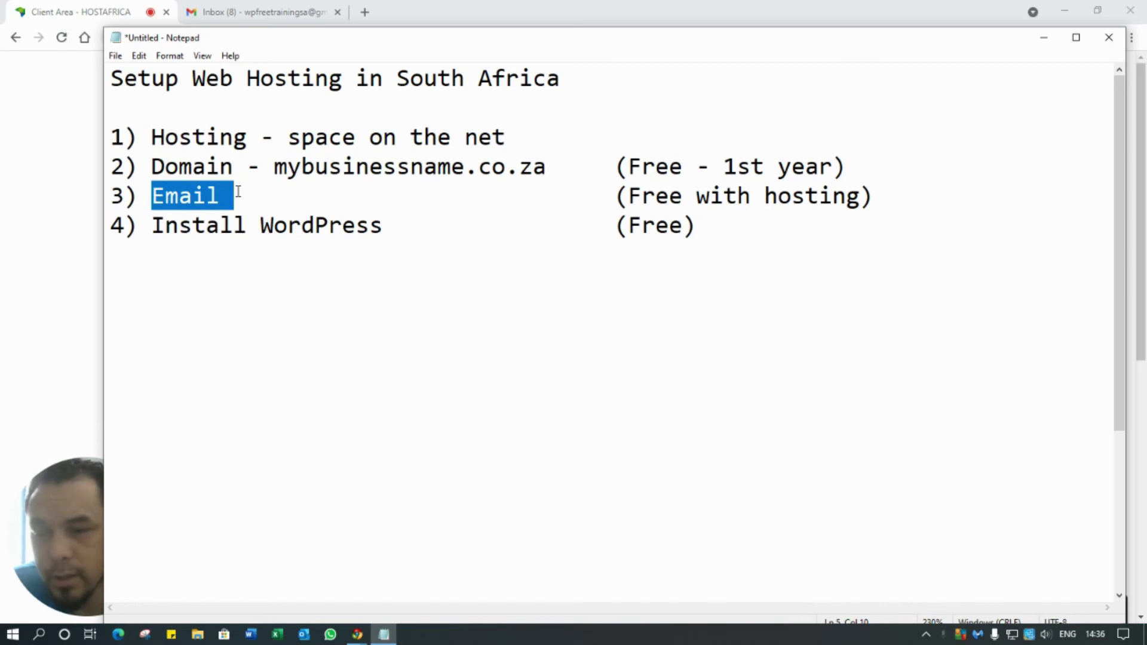
click(183, 258)
drag(152, 225, 379, 226)
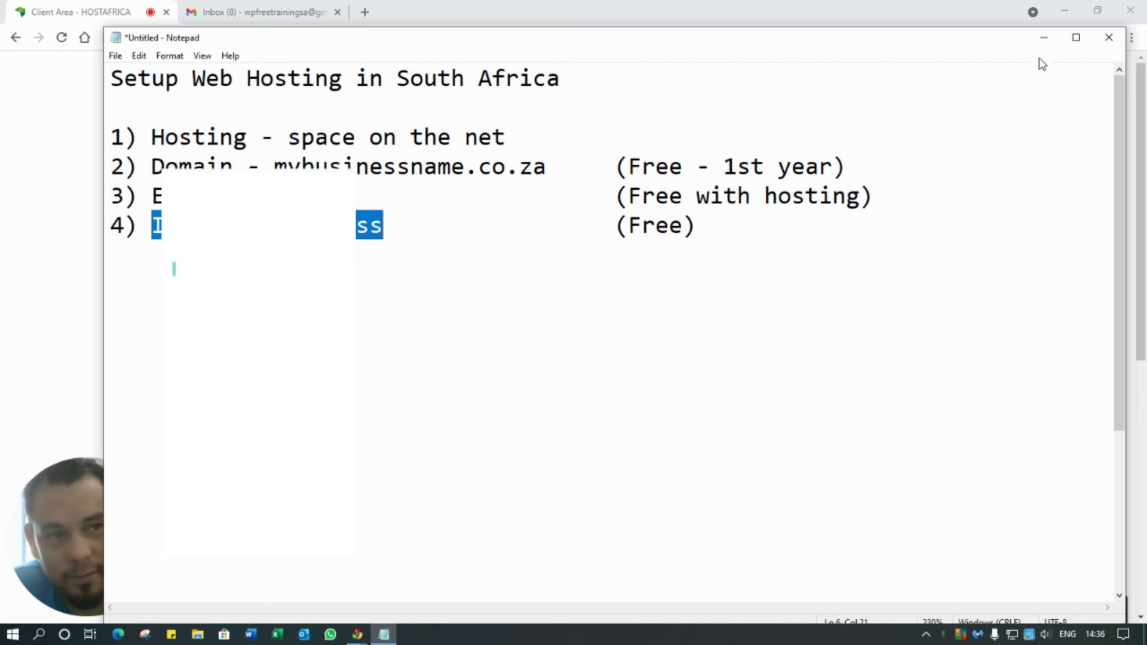
click(1044, 38)
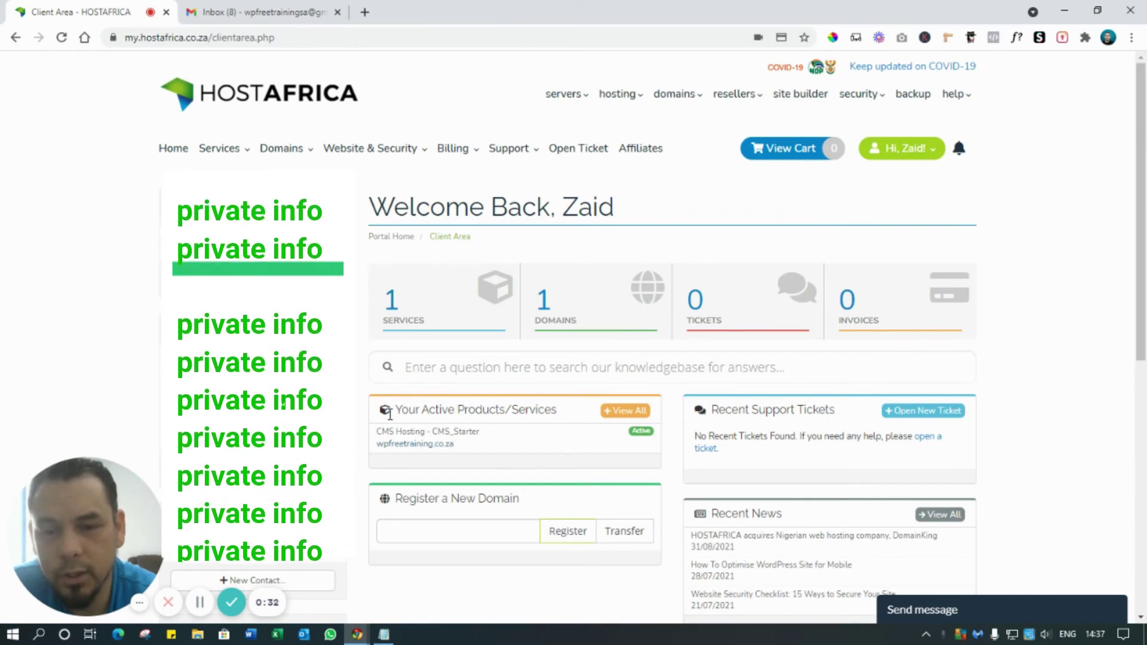
- Open the CMS Hosting product details and locate the Quick Create Email Account form
drag(401, 410, 568, 418)
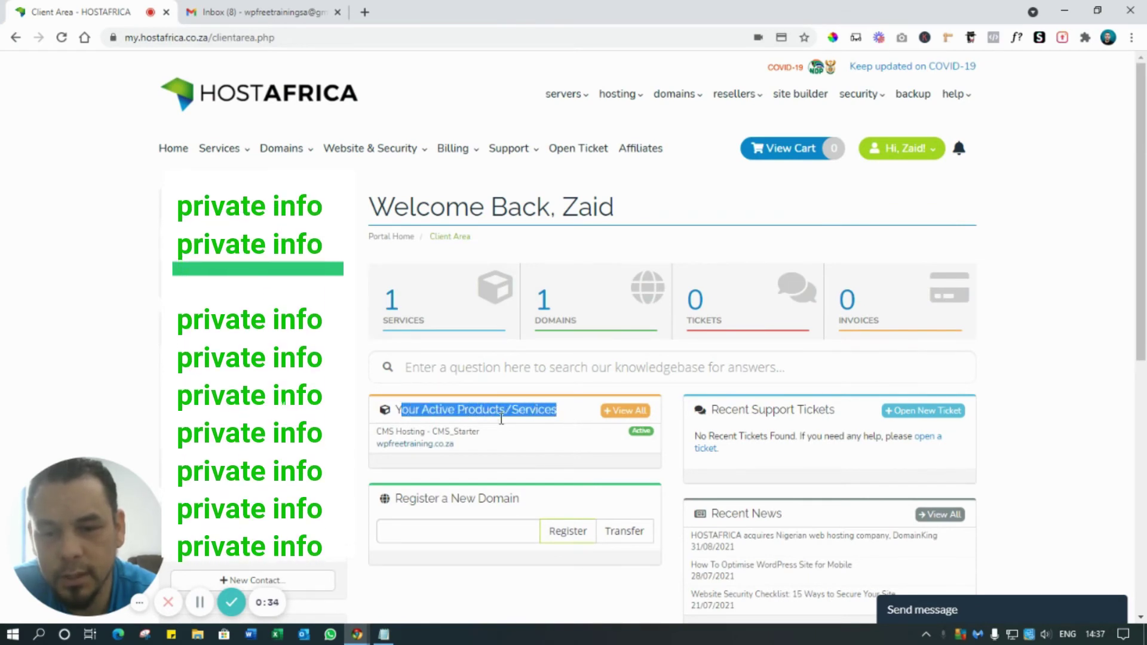
click(418, 436)
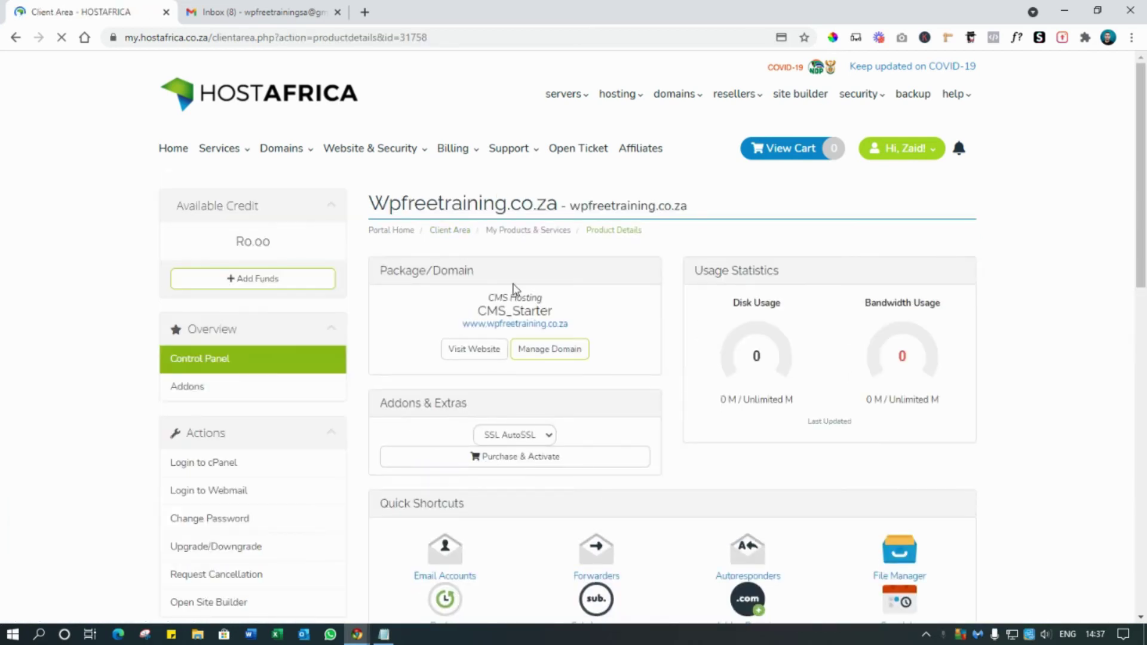
scroll(530, 245, down, 8)
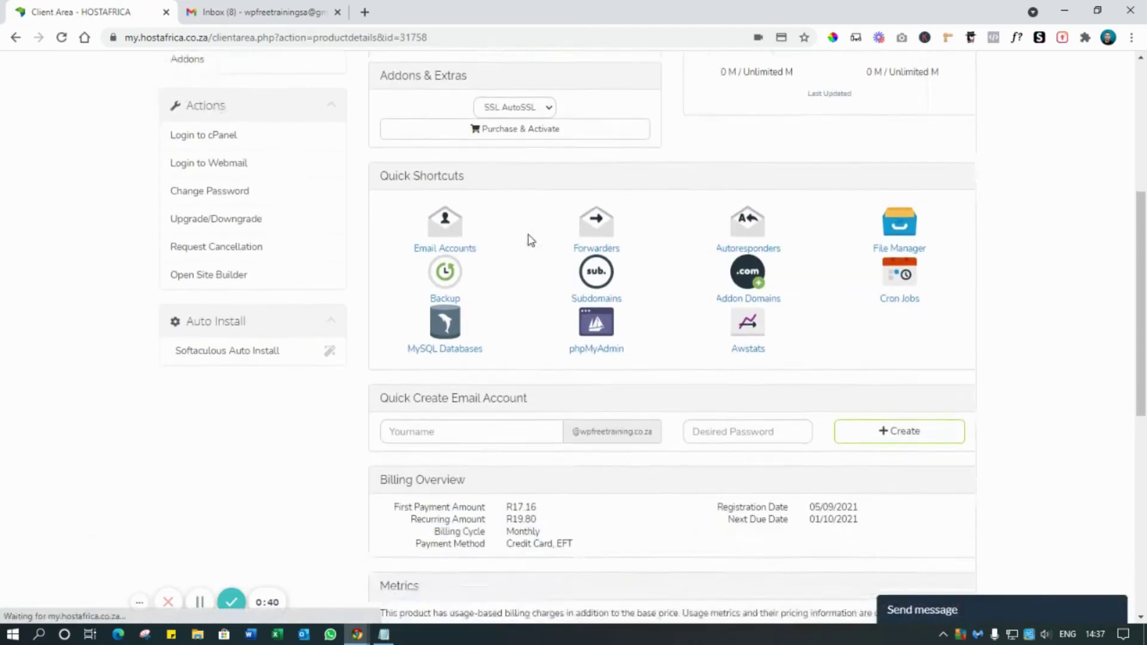
drag(381, 224, 550, 229)
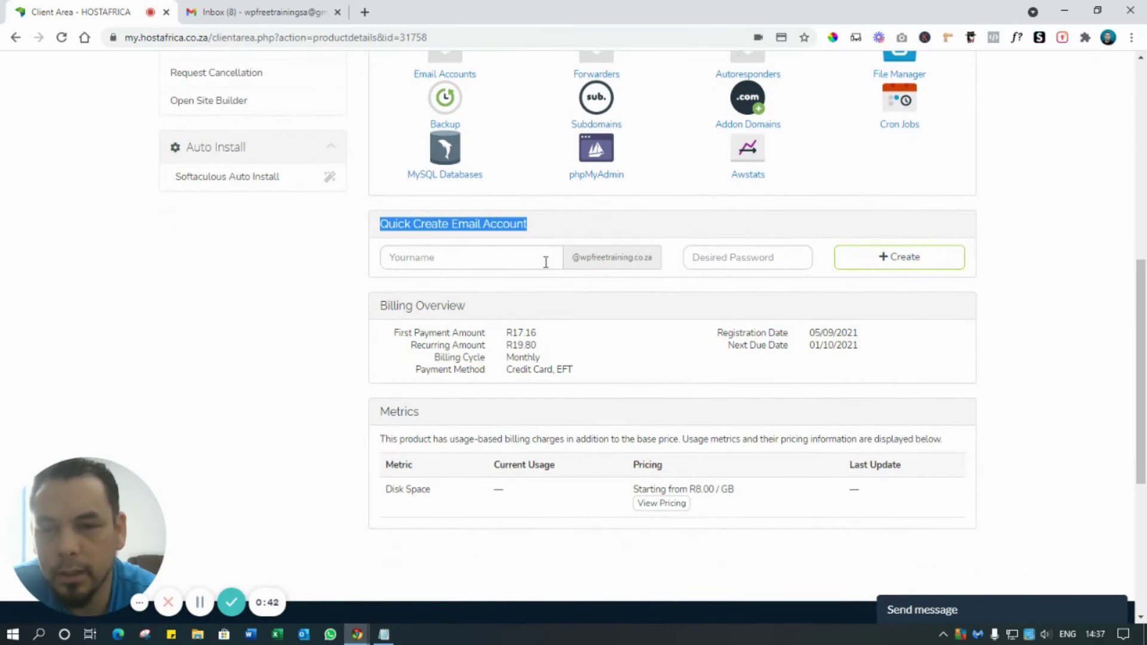
click(511, 266)
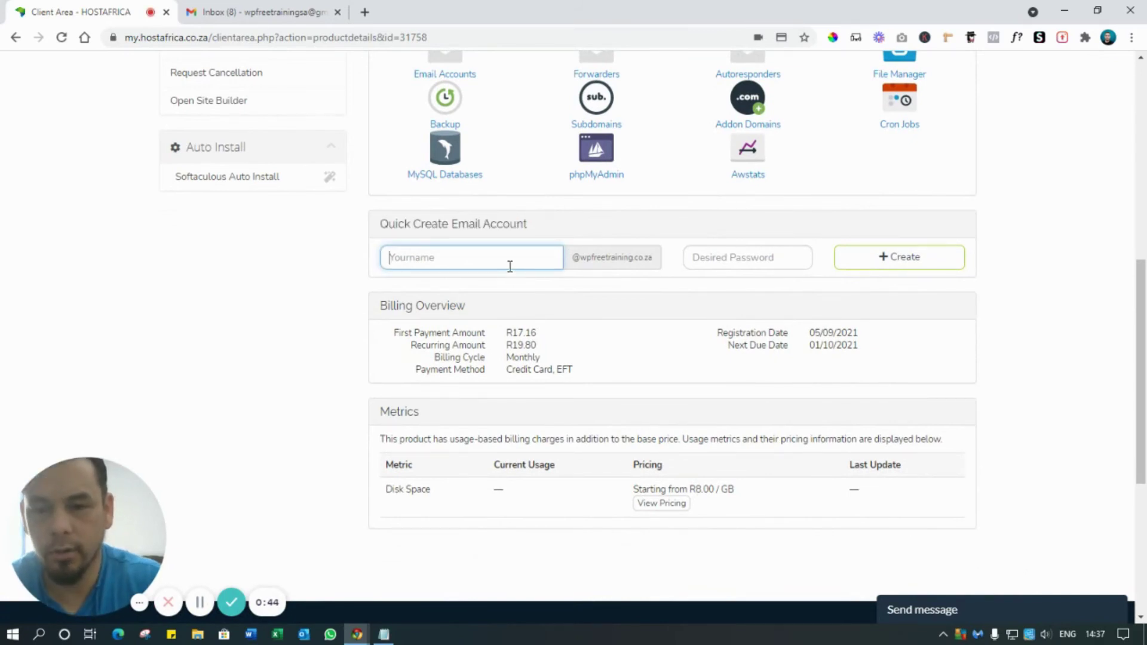
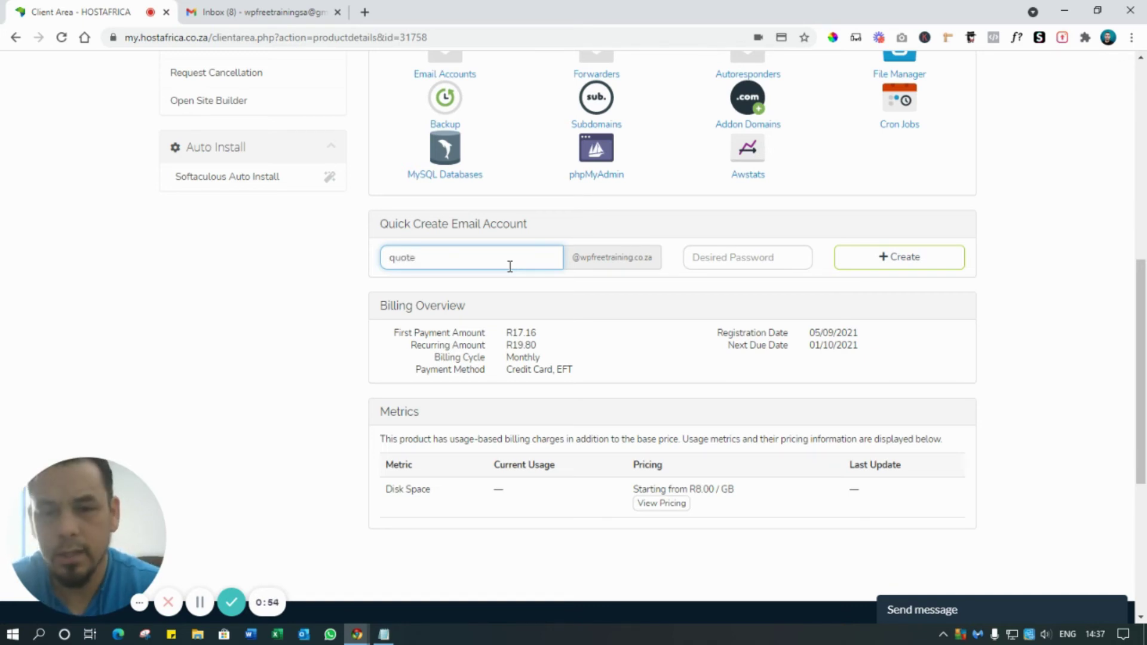
click(722, 265)
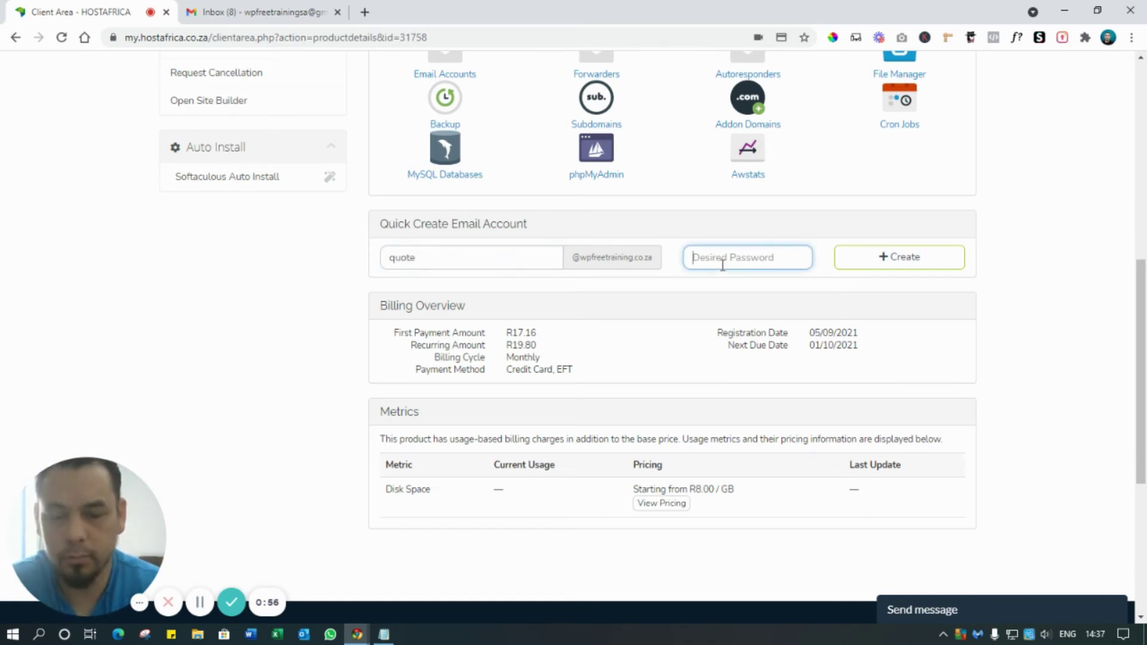
text(••)
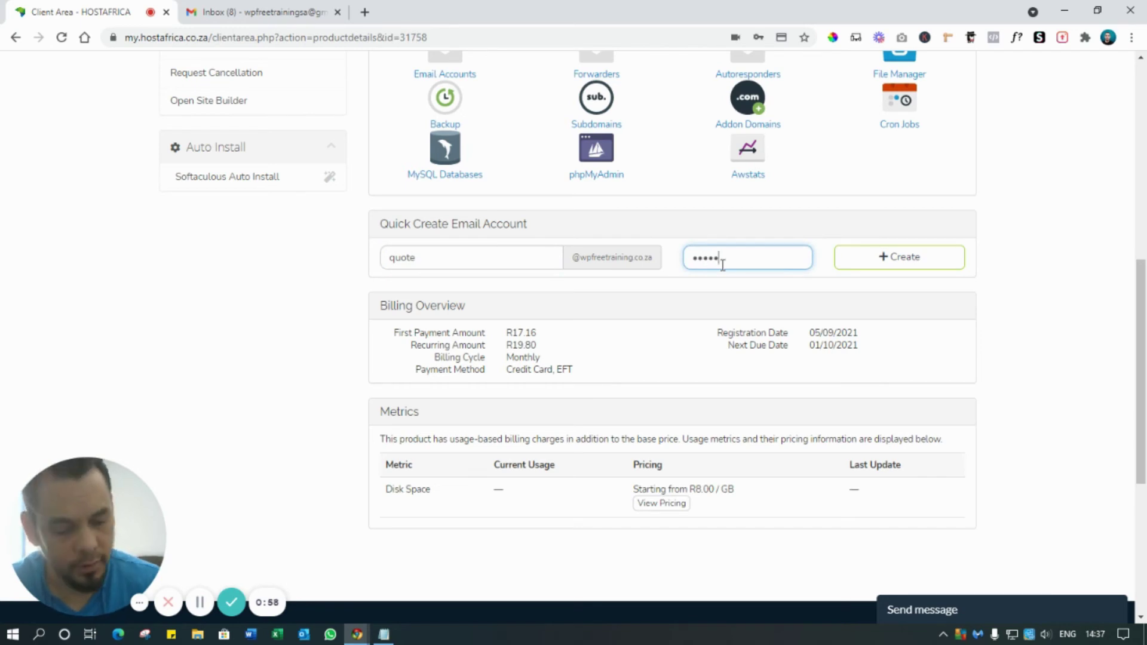
text(•••••••)
click(896, 258)
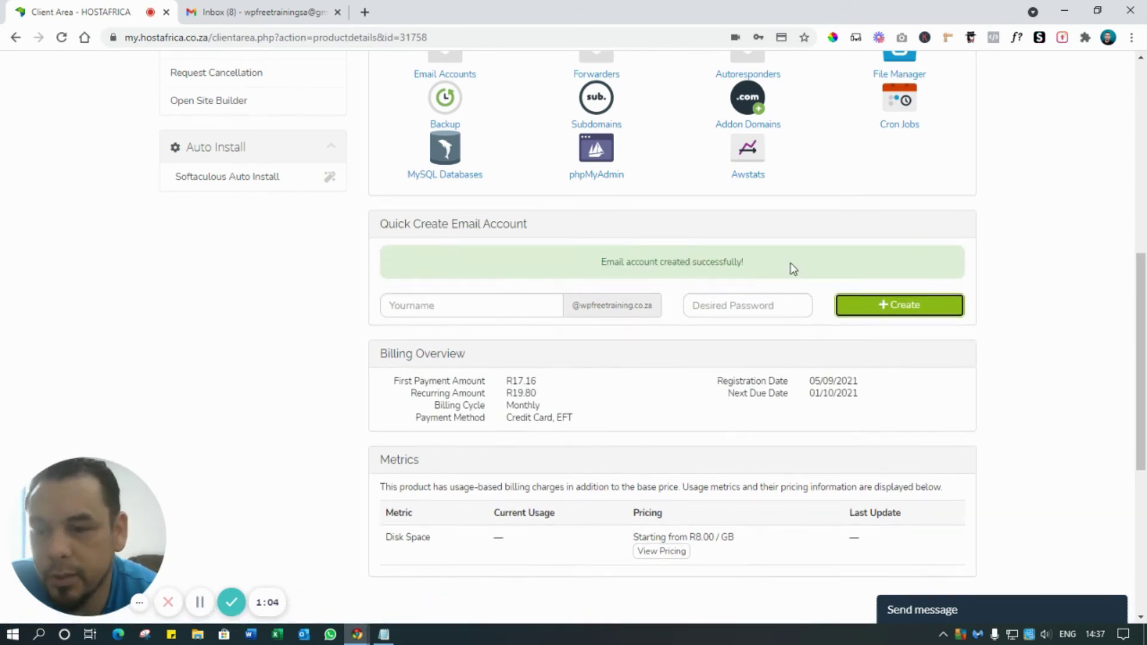
scroll(788, 266, up, 6)
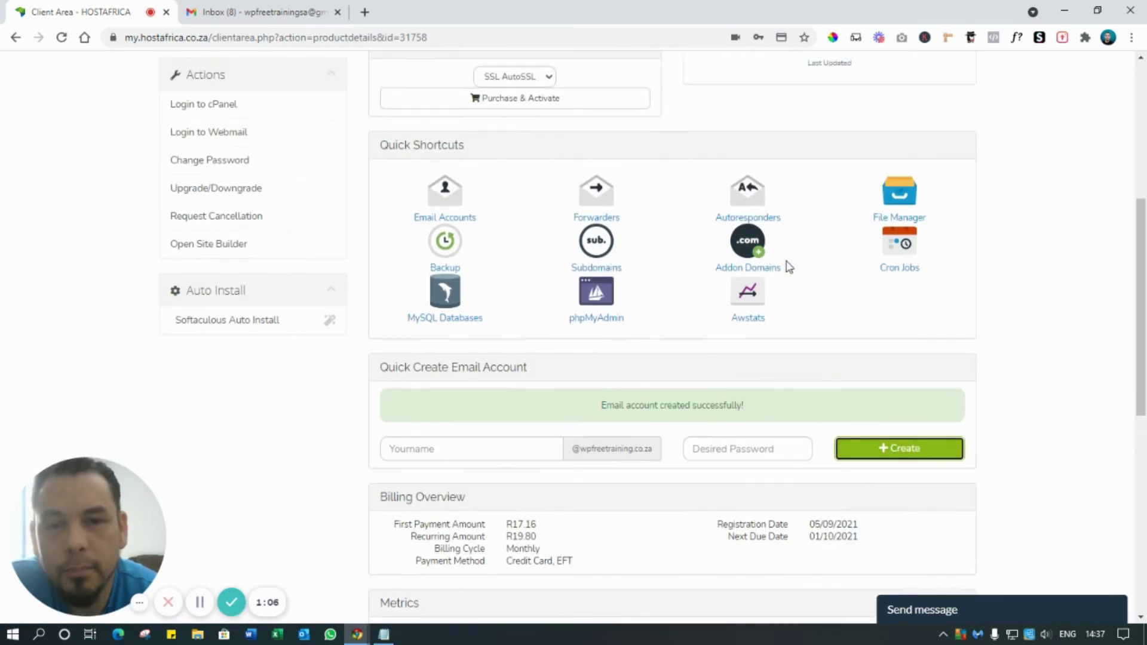
- Reload the wpfreetraining.co.za tab with F5 until the My Blog front page appears
scroll(777, 269, up, 3)
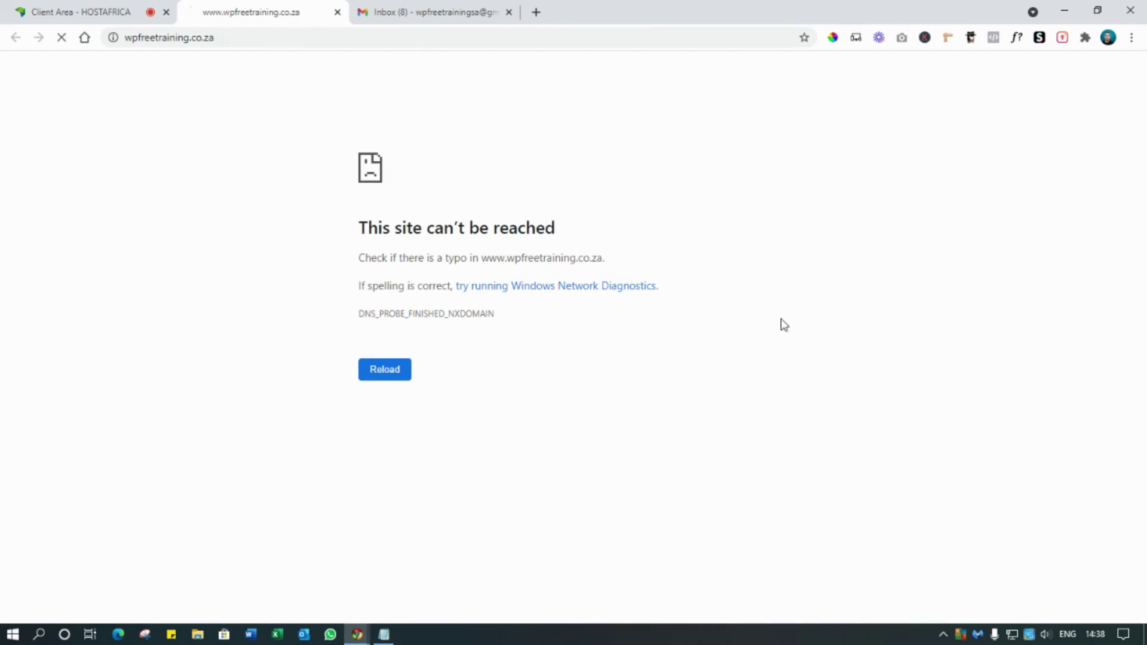
key(F5)
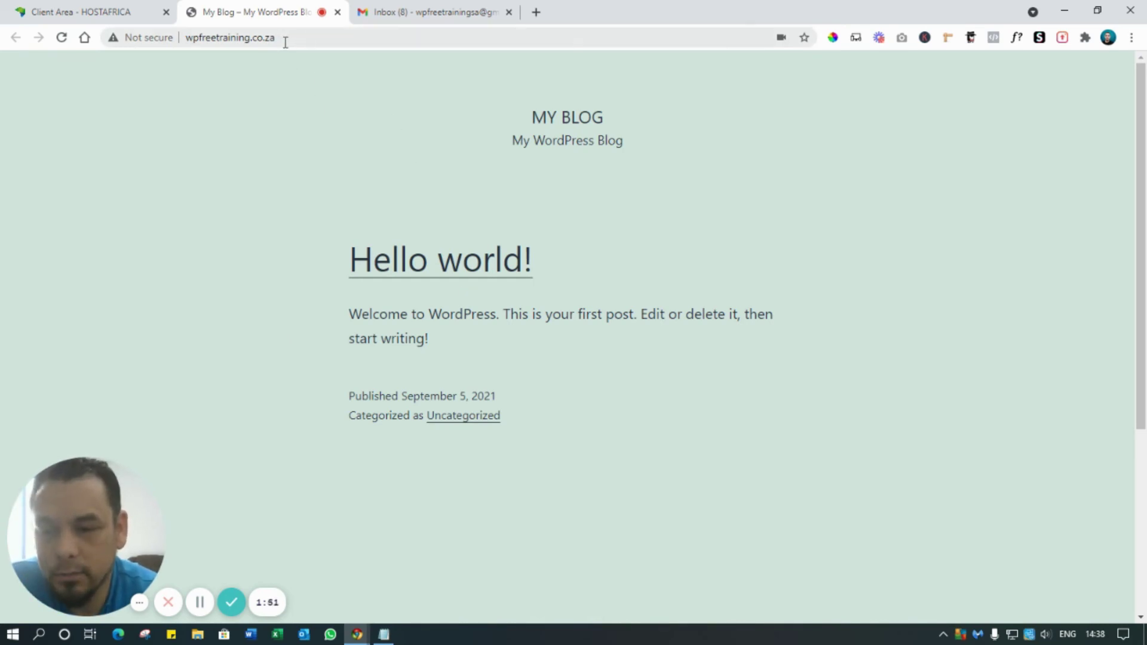
- Open the hosting access-details email in the Gmail inbox
click(404, 22)
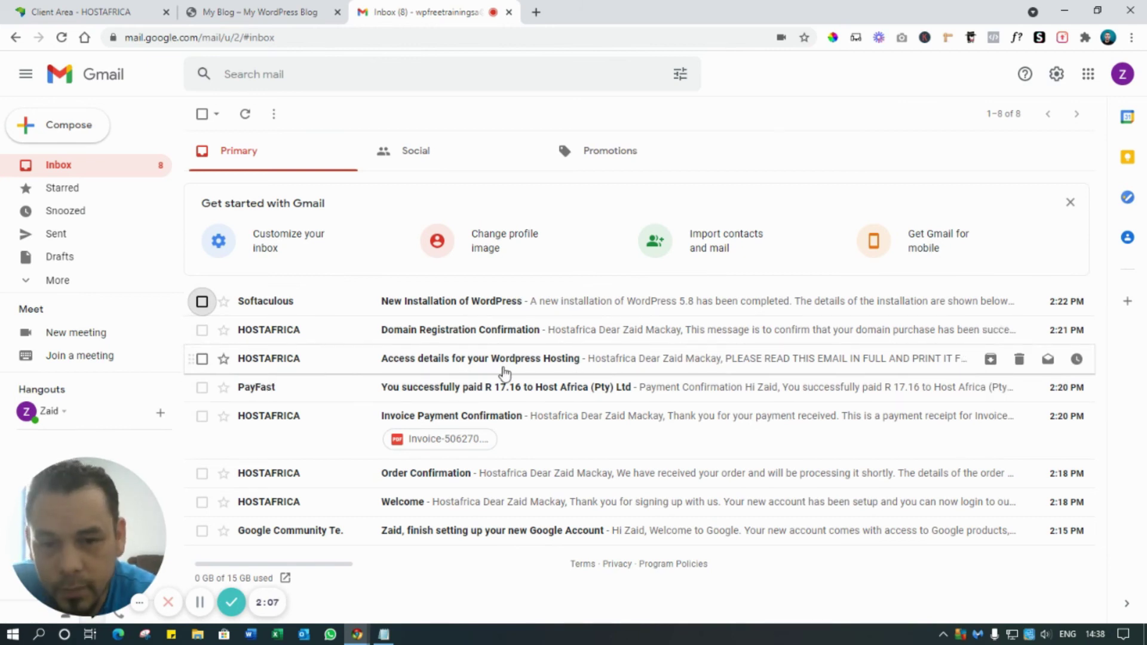
click(504, 366)
scroll(504, 373, down, 12)
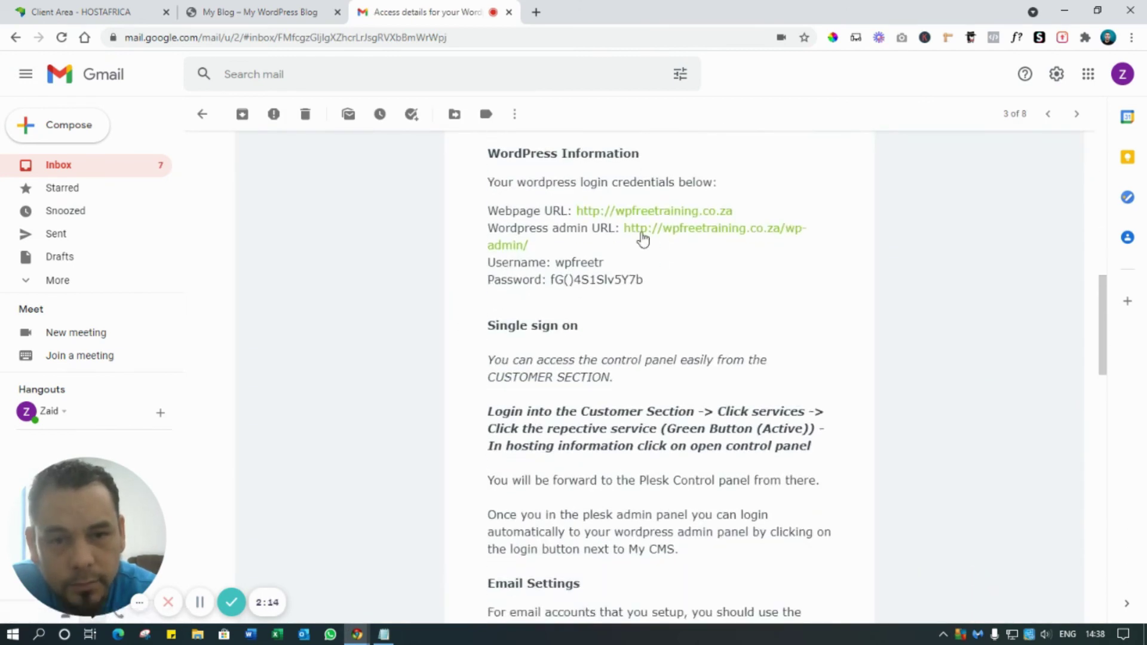
- Highlight the WordPress Information login details and follow the wp-admin link
drag(489, 150, 635, 149)
click(553, 154)
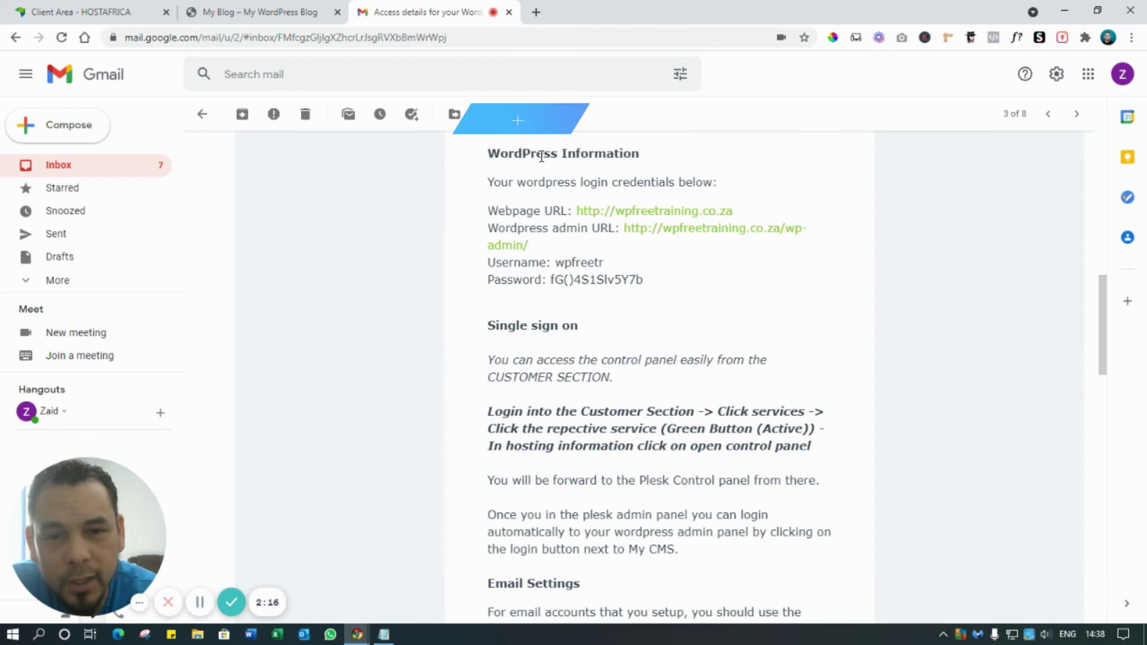
drag(487, 181, 711, 179)
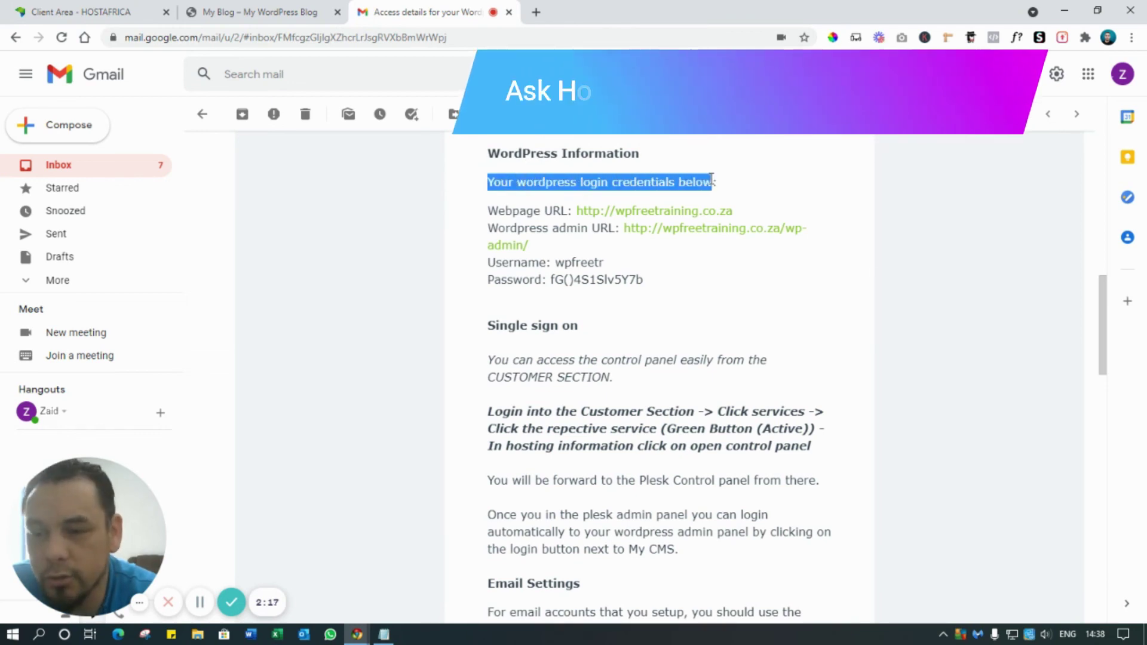
click(724, 192)
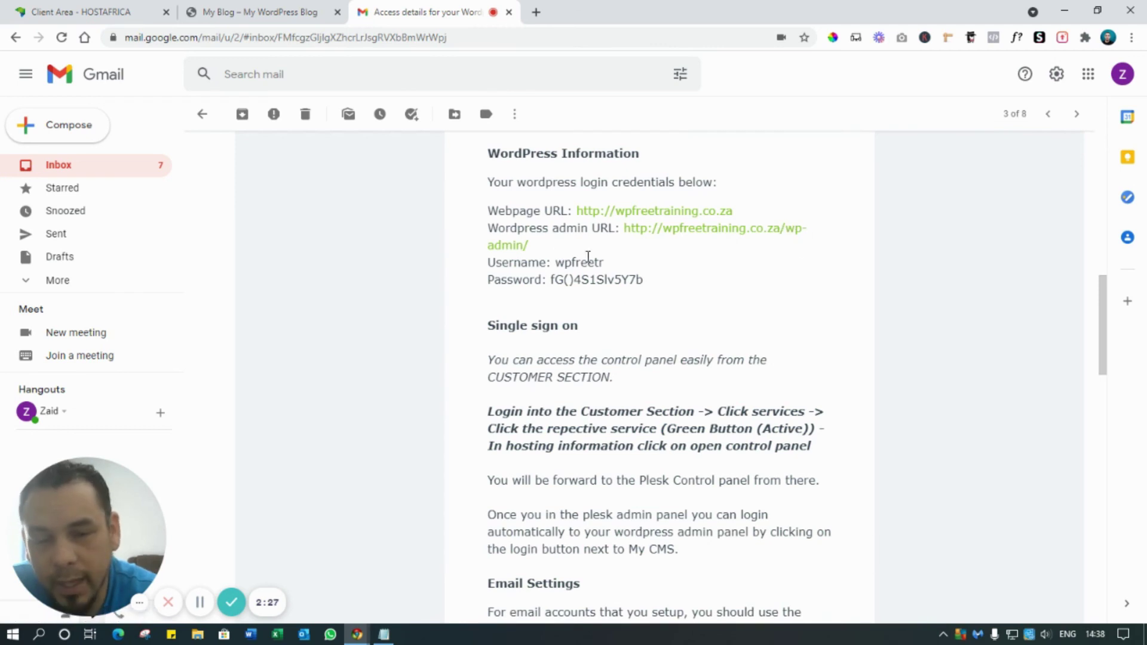
click(721, 238)
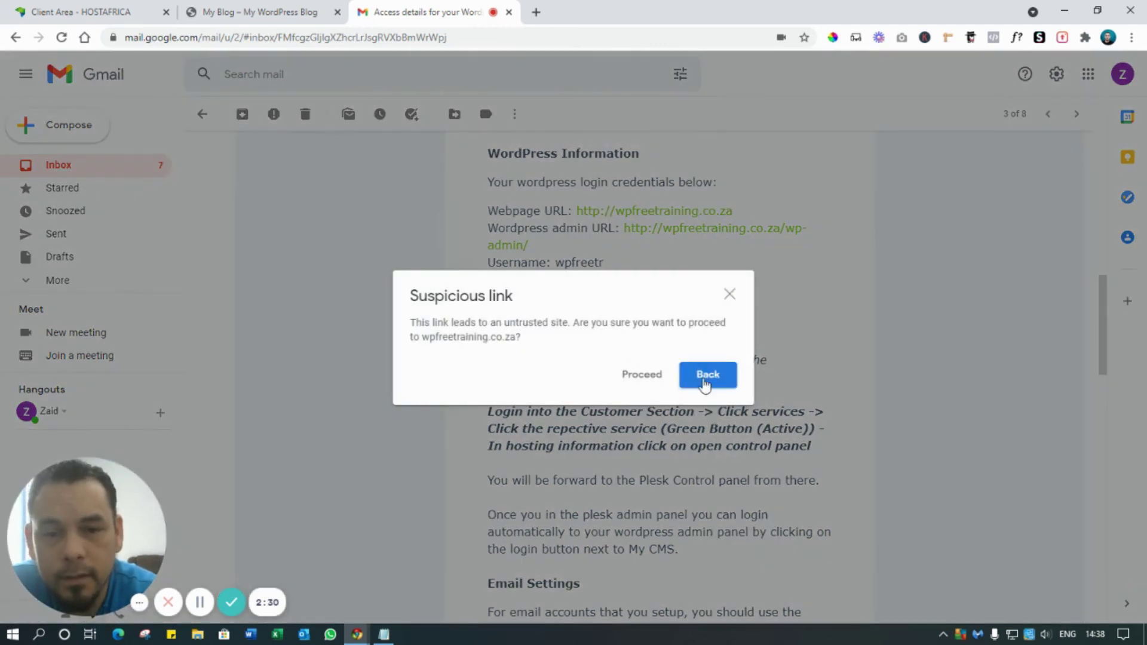
click(642, 376)
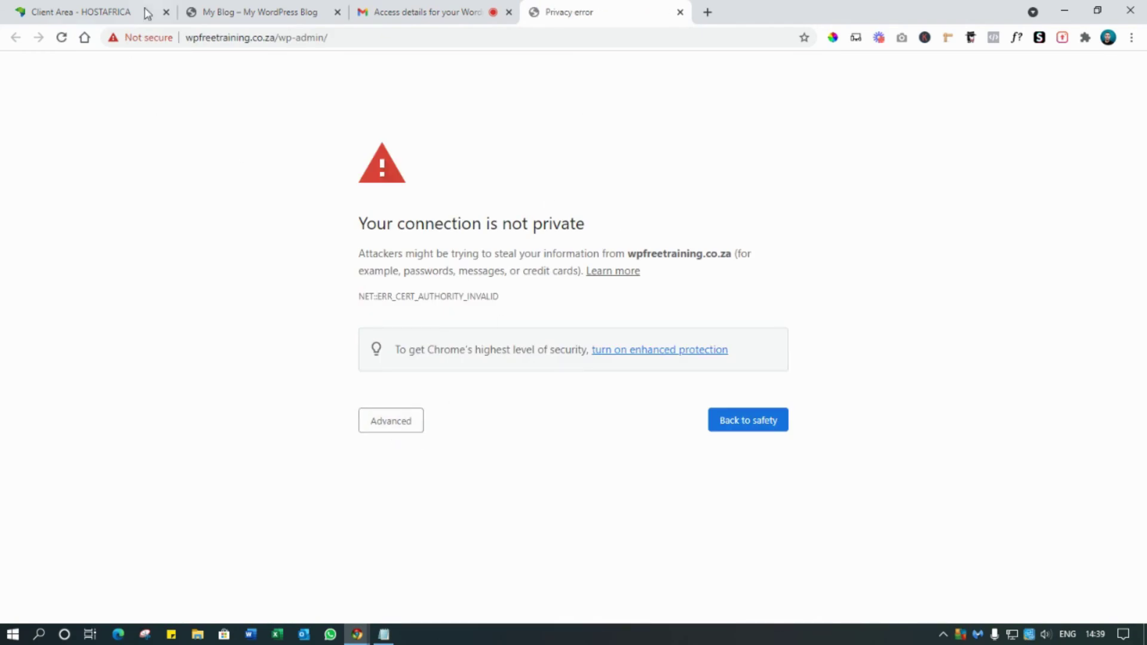
- Bypass the privacy warnings for both the plain and www admin addresses
click(384, 425)
click(411, 533)
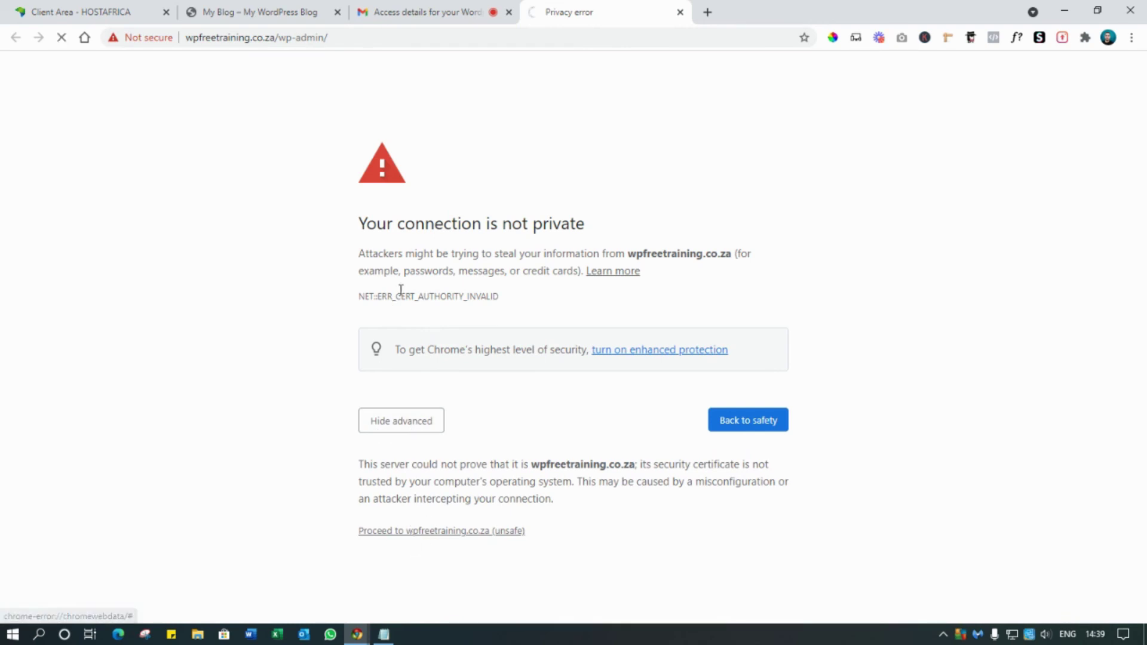
click(404, 415)
click(420, 535)
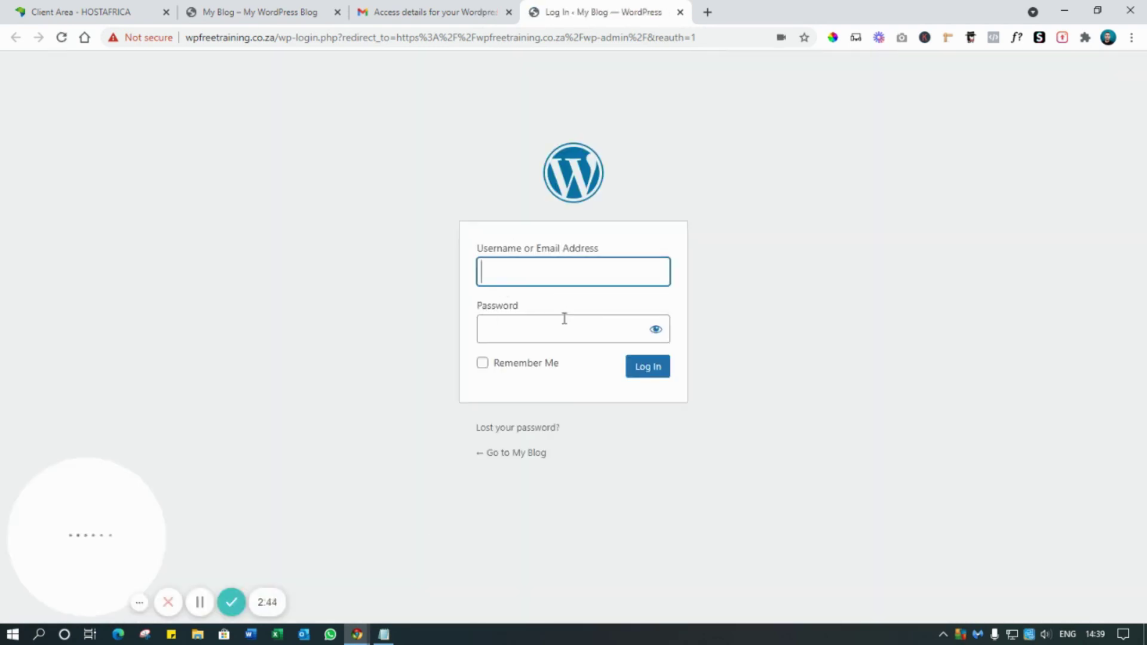
- Copy the username and password from the email into the WordPress login and log in
key(ctrl+shift+Tab)
scroll(632, 256, up, 1)
drag(610, 334, 555, 334)
key(ctrl+c)
key(ctrl+Tab)
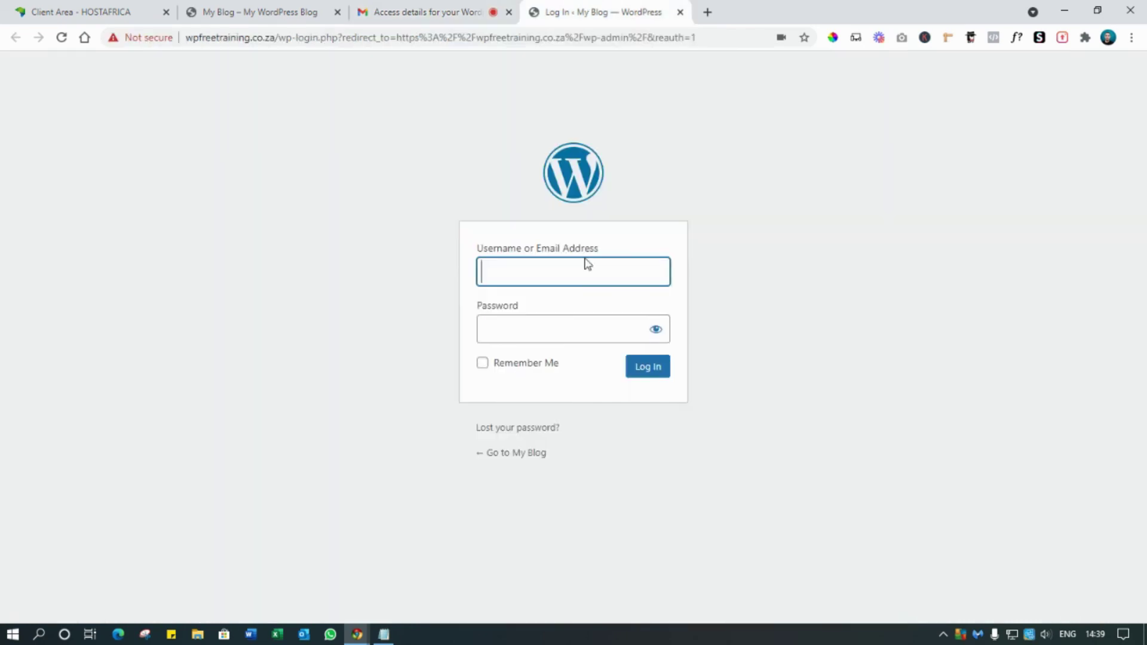
key(ctrl+v)
click(428, 12)
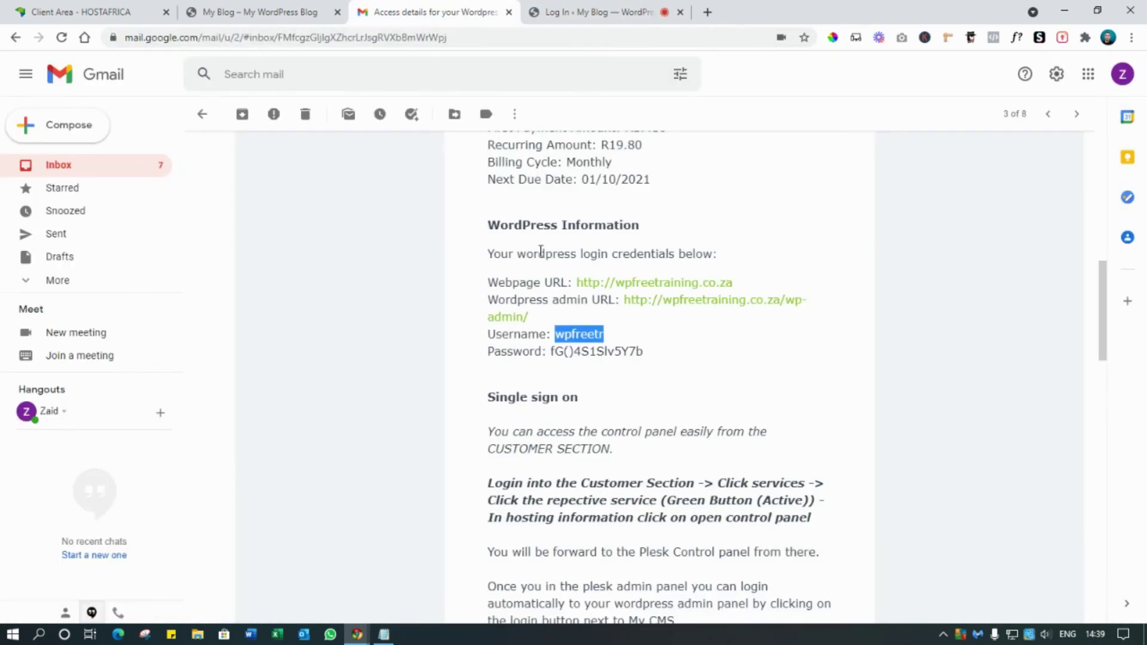
drag(644, 352, 550, 352)
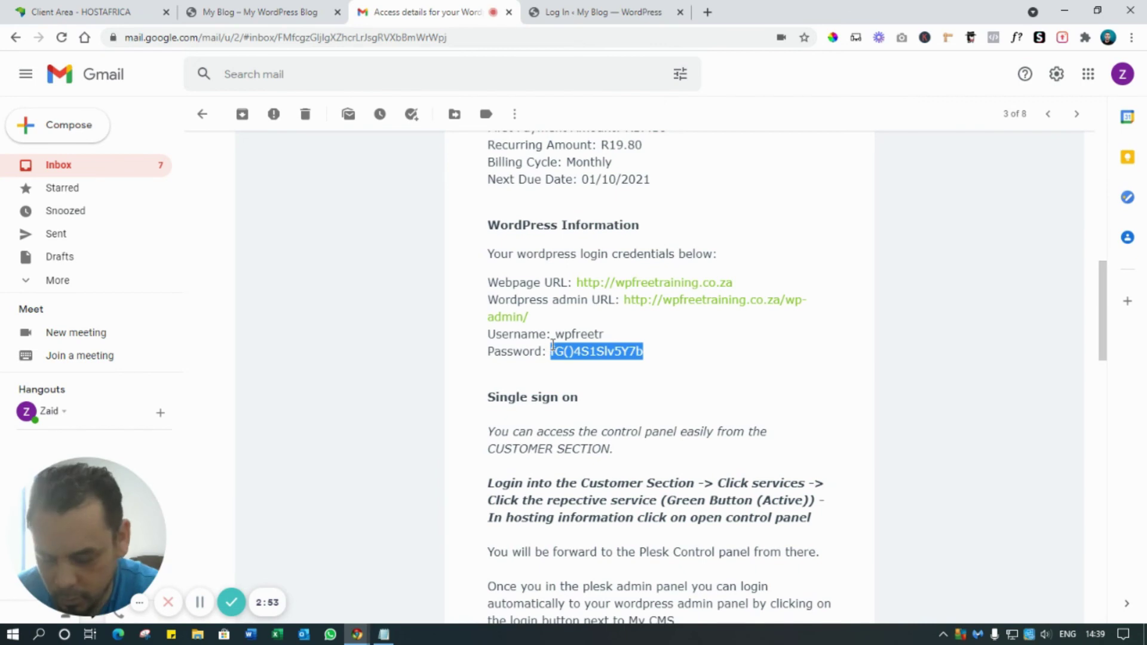
click(640, 350)
drag(644, 352, 563, 353)
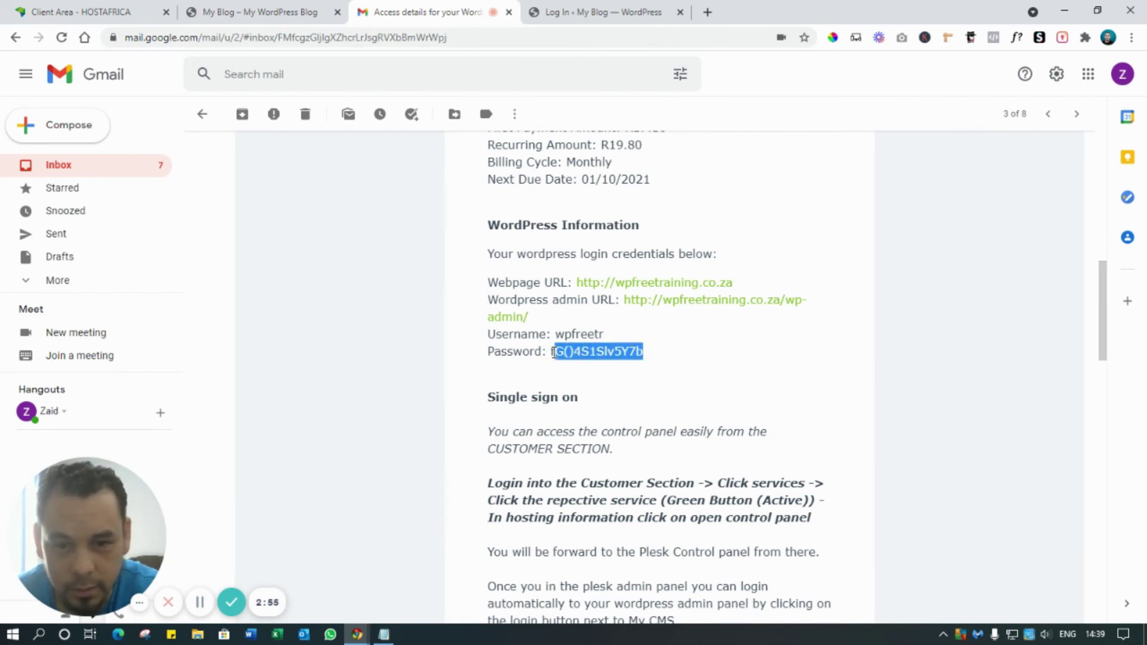
click(578, 18)
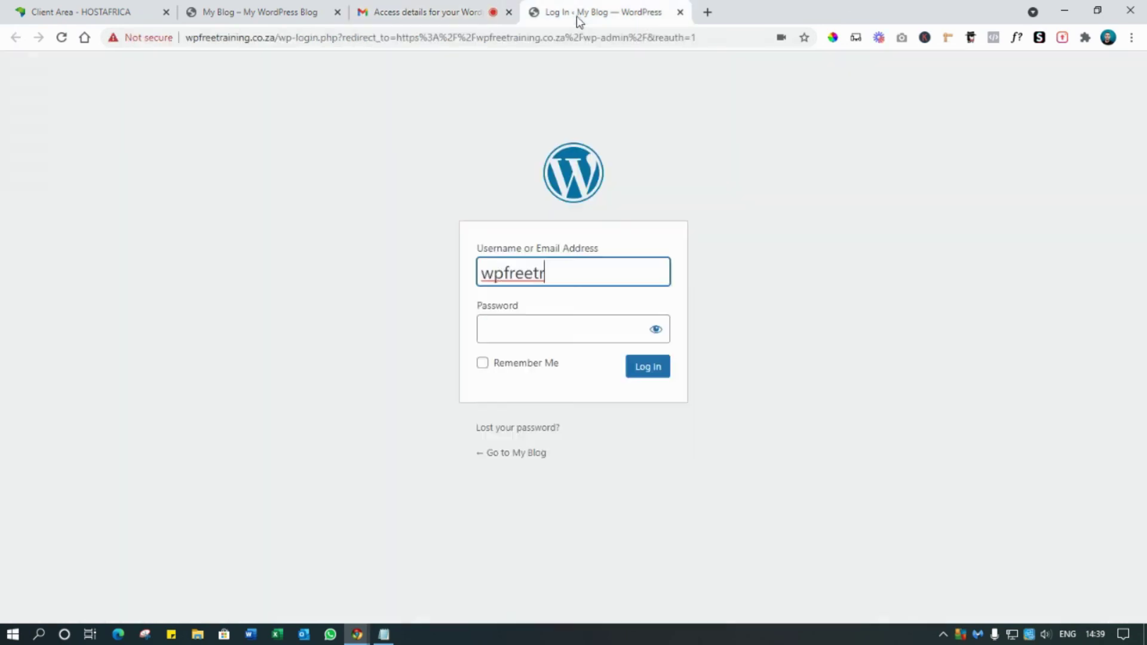
click(518, 320)
key(ctrl+v)
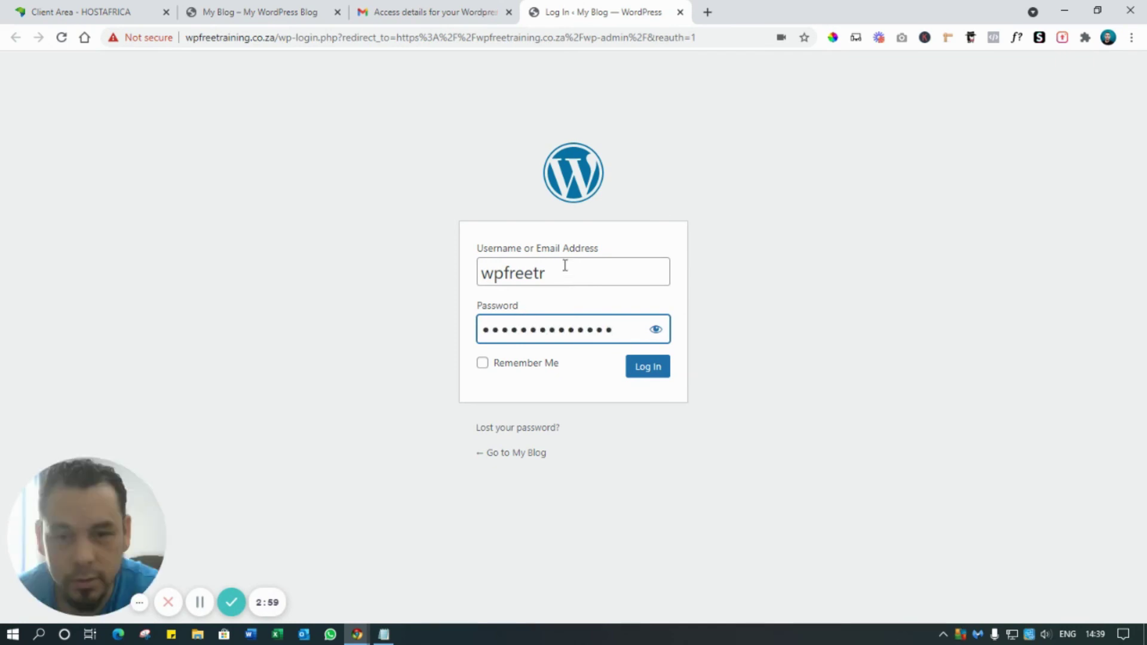
click(646, 368)
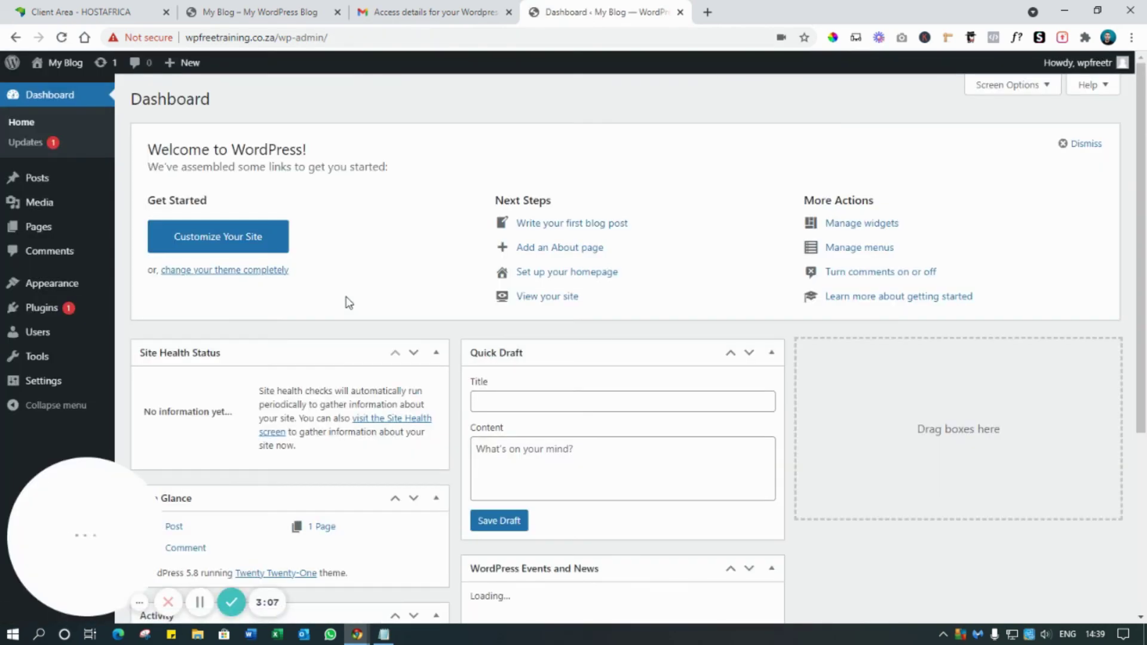
- Open the live My Blog site in a new tab from the dashboard
mouse_move(60, 63)
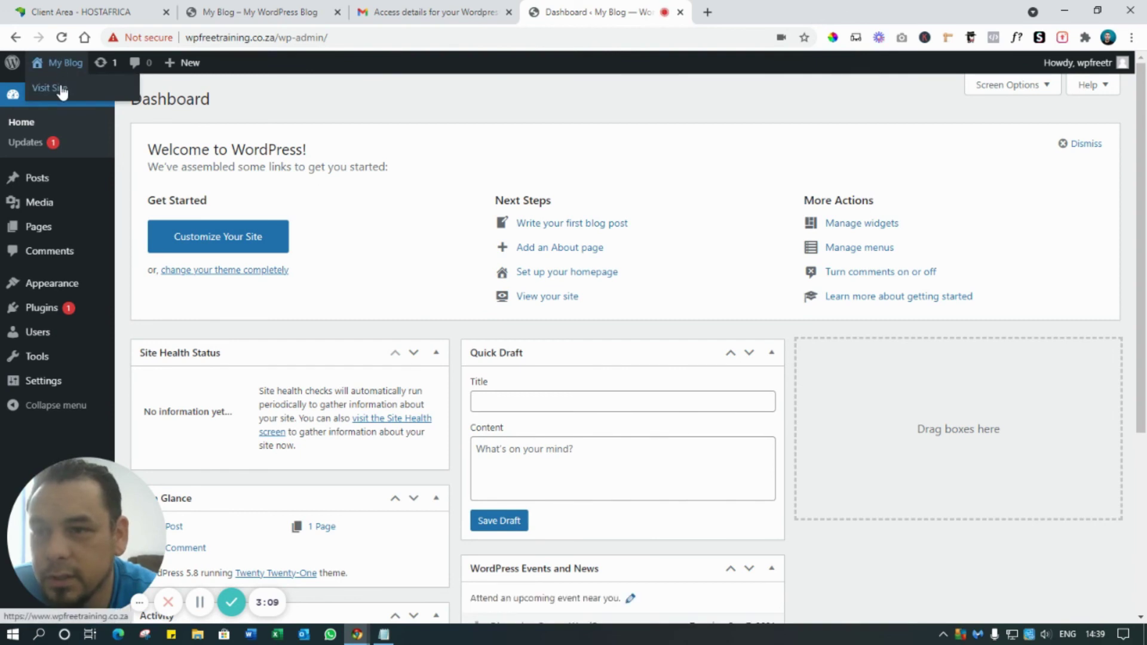
middle_click(62, 89)
click(722, 13)
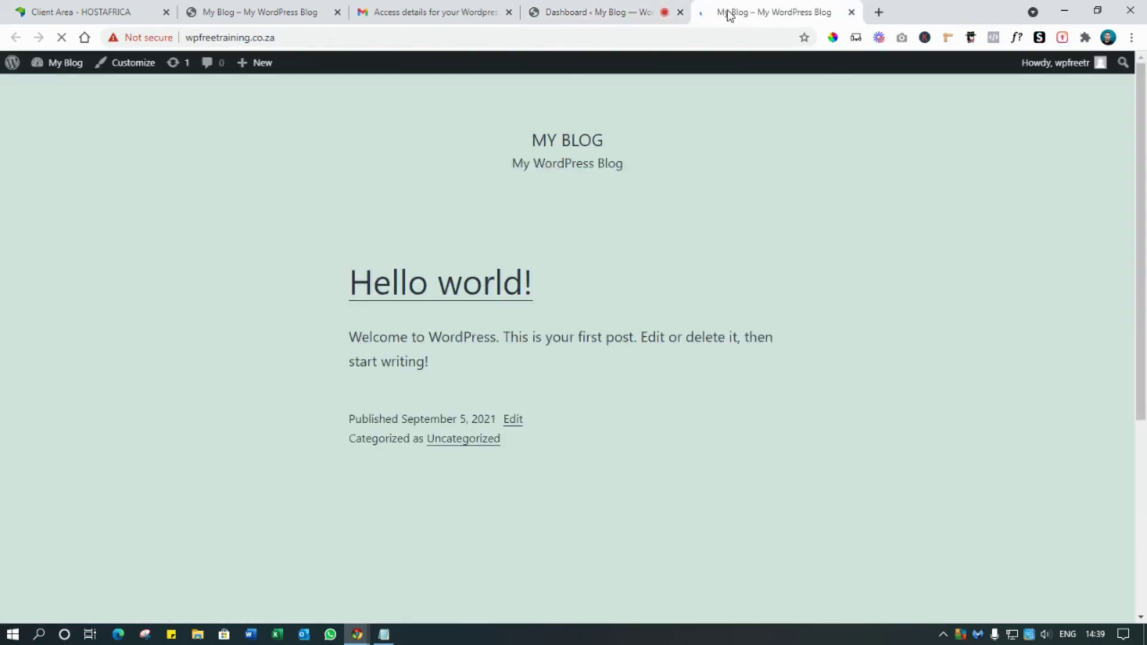